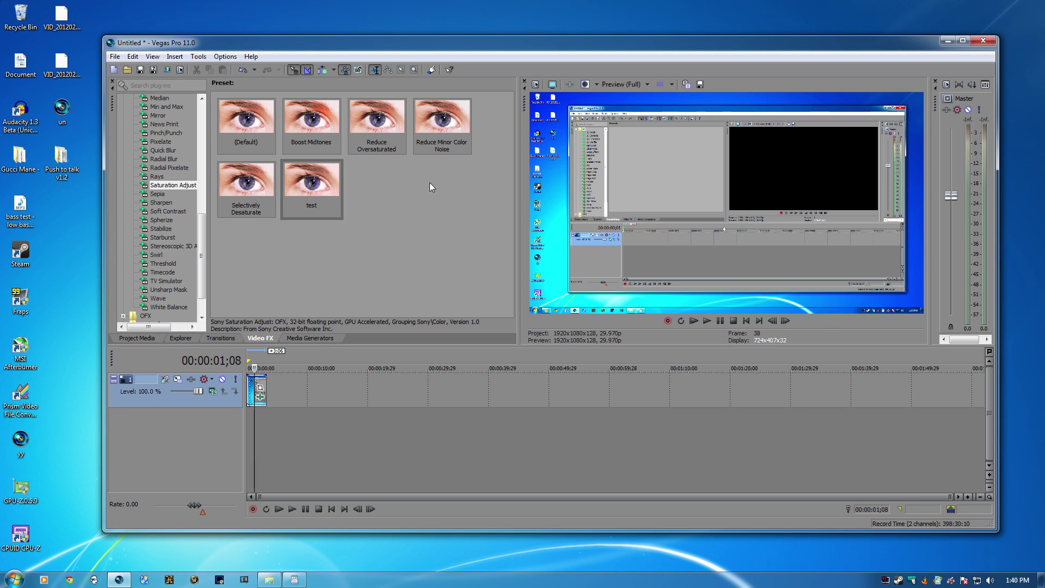
Return the timeline cursor to the project start and open the Render As settings
left_click(332, 508)
left_click(108, 55)
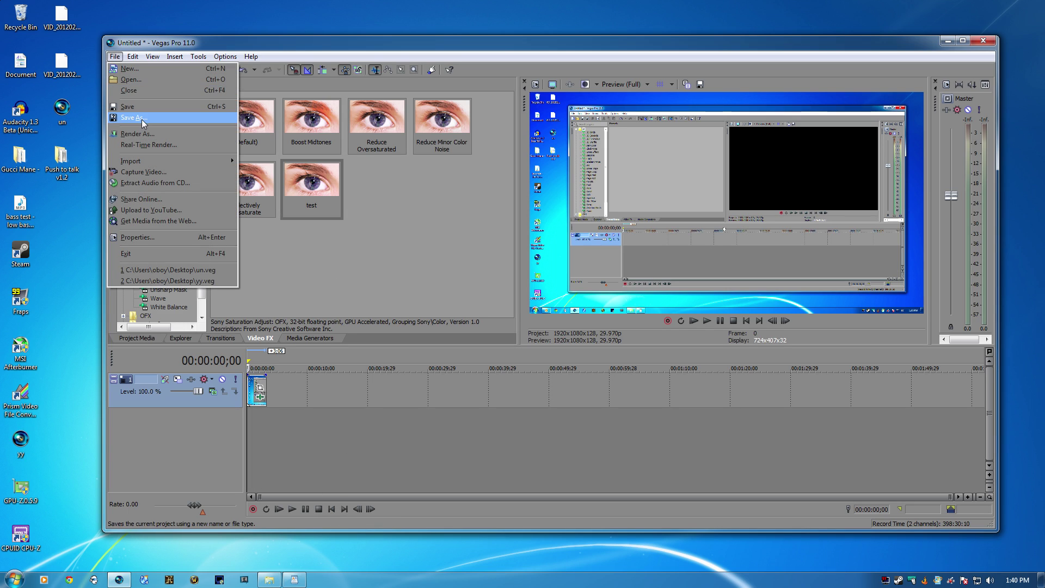
left_click(139, 133)
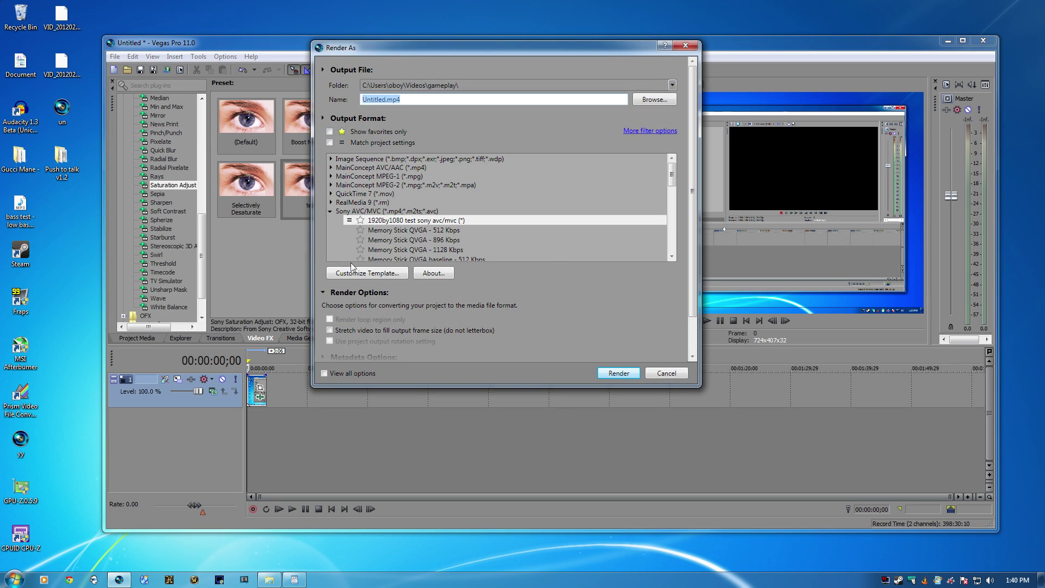
Select the existing 1920by1080 test sony avc/mvc render template in the Sony AVC/MVC format group
scroll(552, 240, "down", 1)
left_click_drag(671, 148, 679, 223)
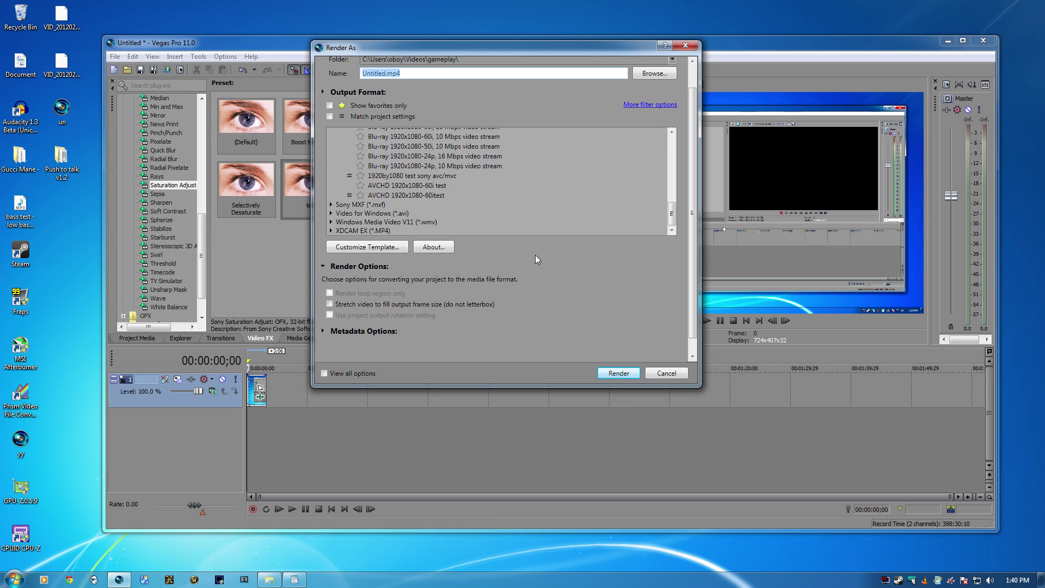
left_click(431, 175)
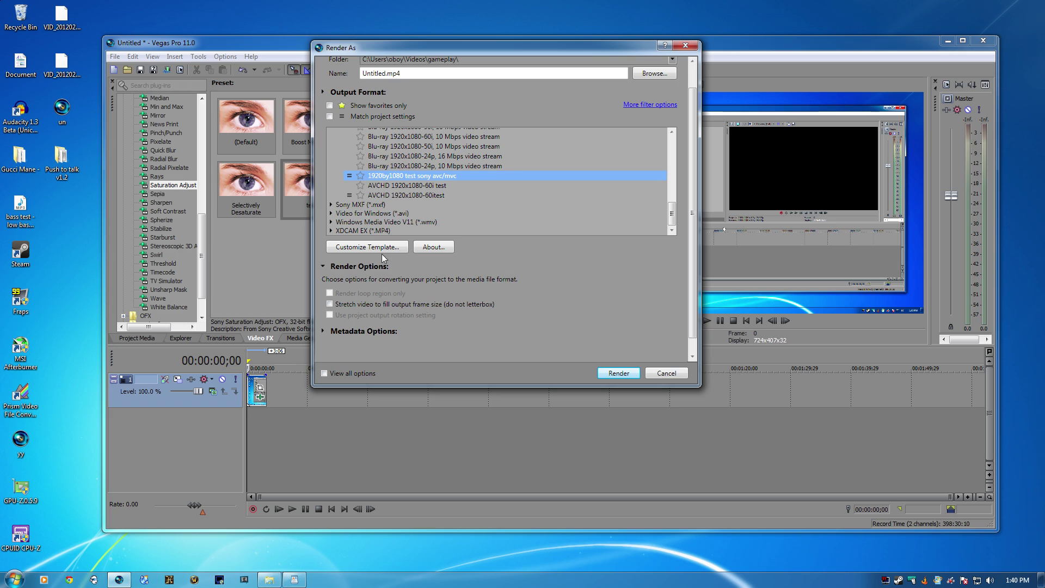
left_click_drag(672, 213, 678, 150)
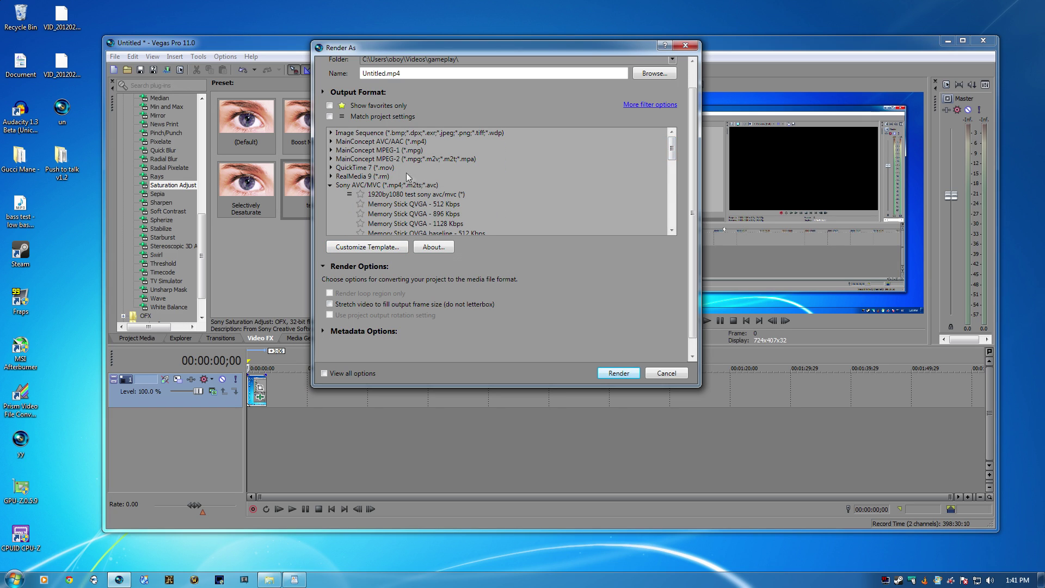
Expand the MainConcept AVC/AAC format group and select the Internet HD 1080p youtube template
left_click(386, 158)
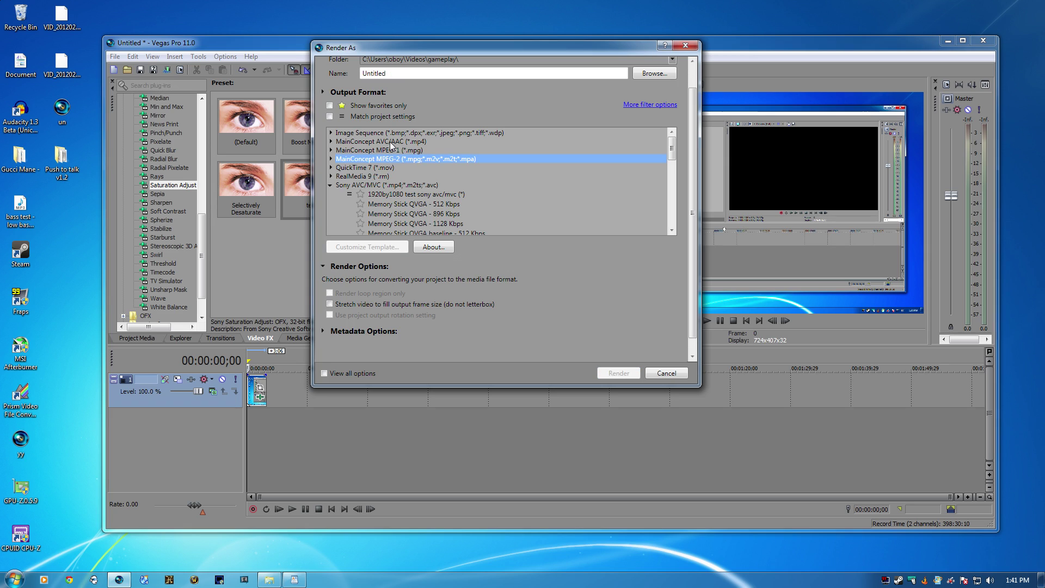
double_click(391, 143)
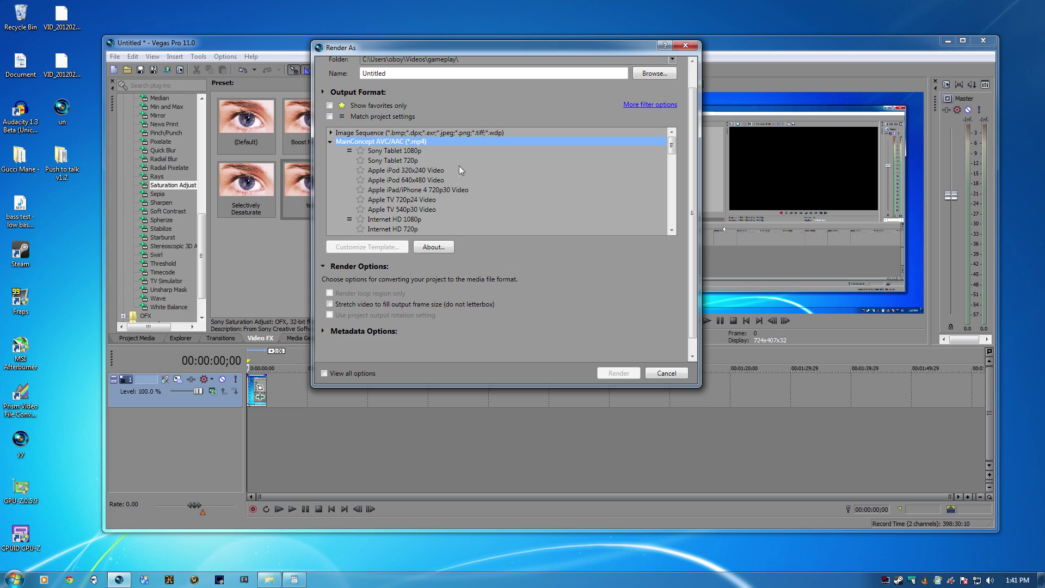
left_click(402, 180)
scroll(400, 172, "down", 2)
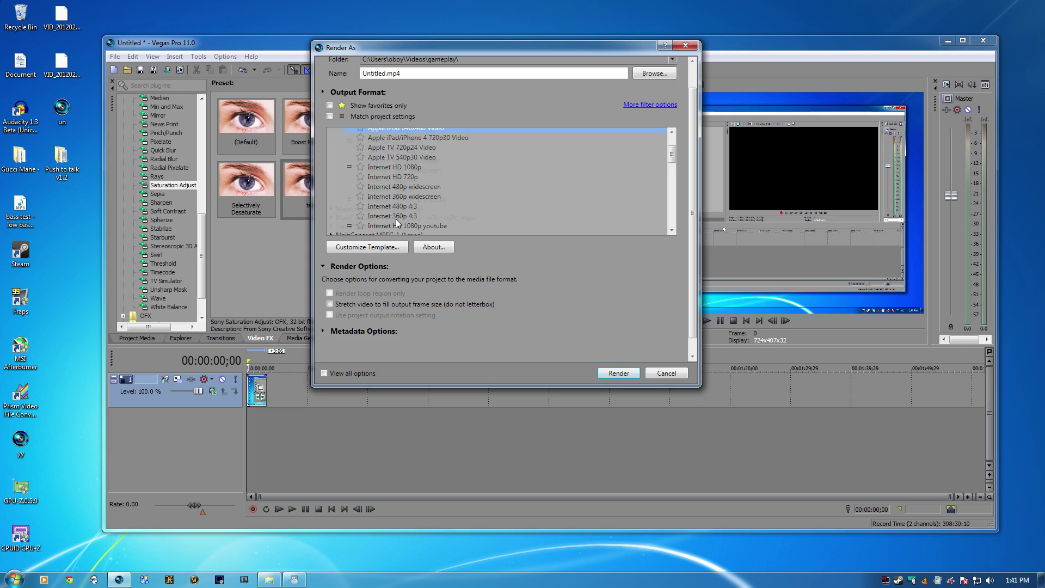
scroll(398, 223, "down", 1)
left_click(399, 201)
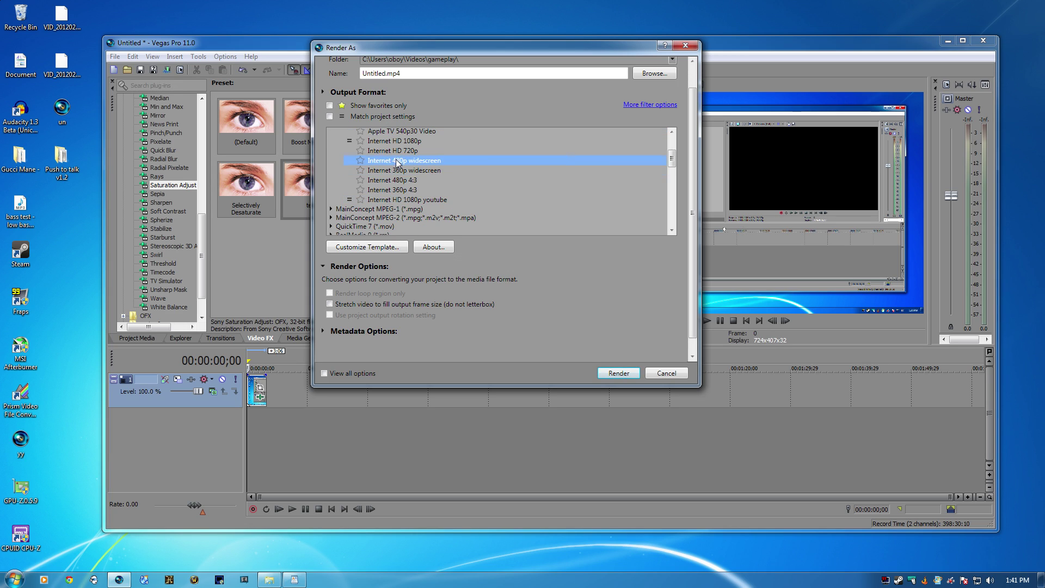
scroll(406, 199, "up", 1)
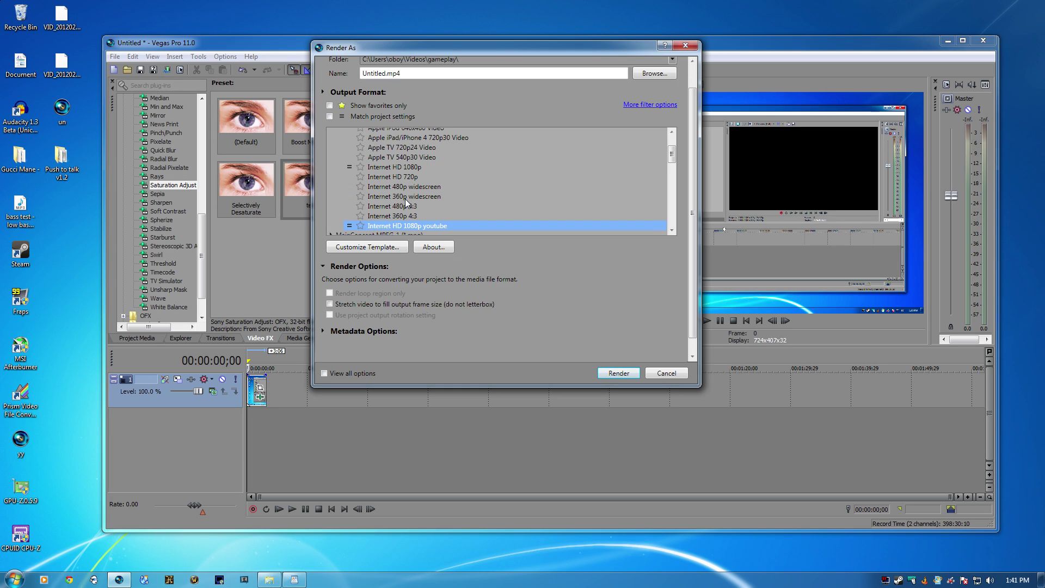
scroll(405, 199, "up", 2)
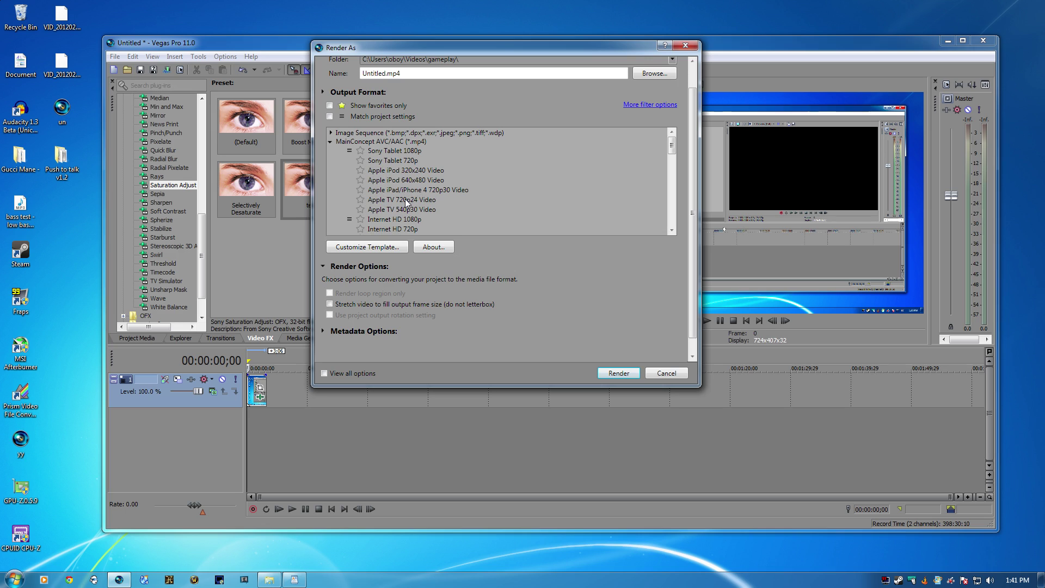
scroll(405, 198, "down", 3)
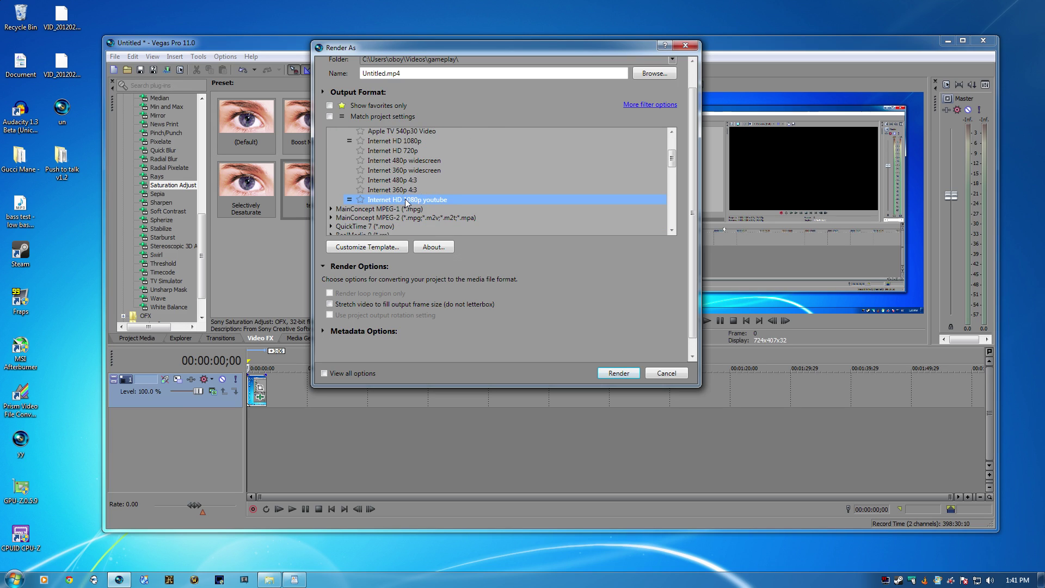
Examine the render templates offered under the Sony AVC/MVC format group
scroll(405, 198, "down", 4)
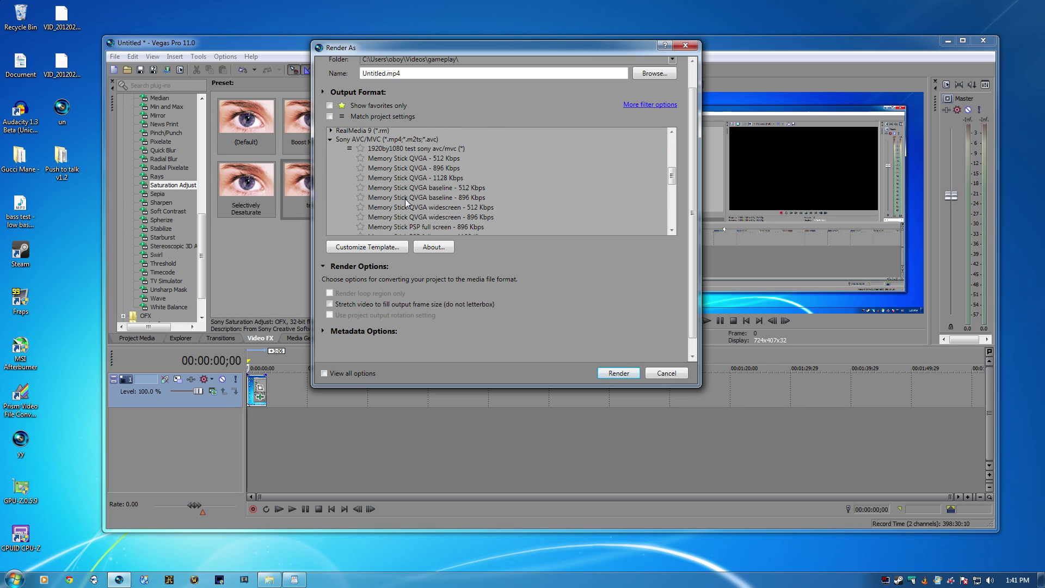
scroll(405, 199, "down", 1)
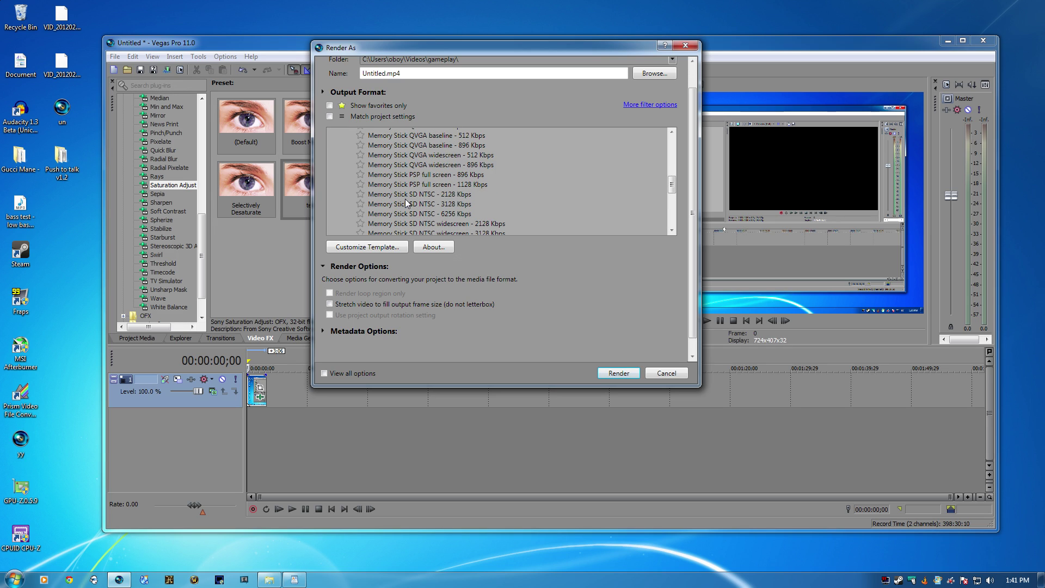
scroll(405, 200, "down", 2)
scroll(405, 199, "down", 1)
scroll(405, 199, "down", 1)
scroll(405, 199, "down", 4)
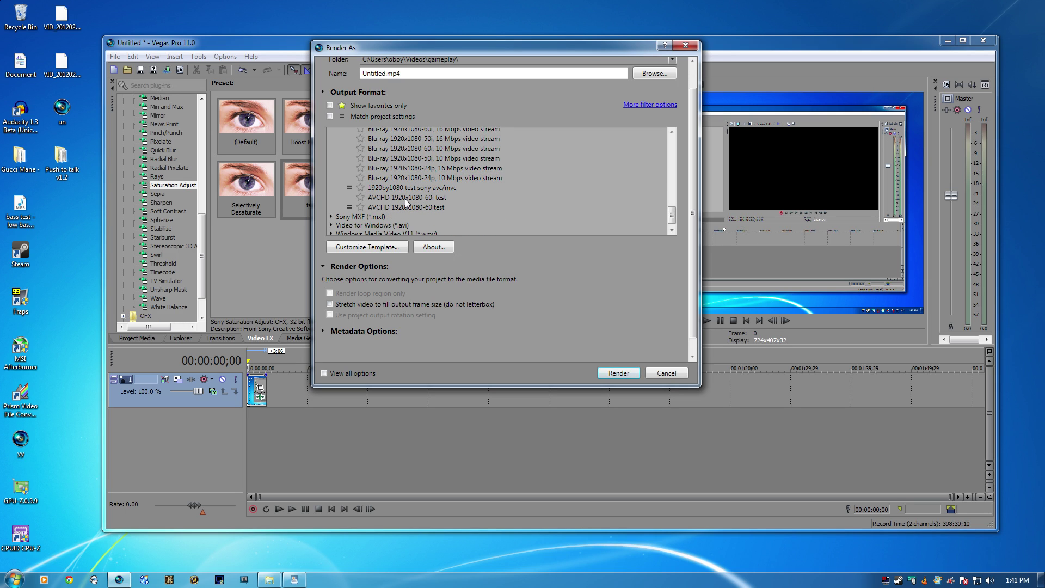
scroll(405, 200, "up", 4)
scroll(405, 201, "up", 5)
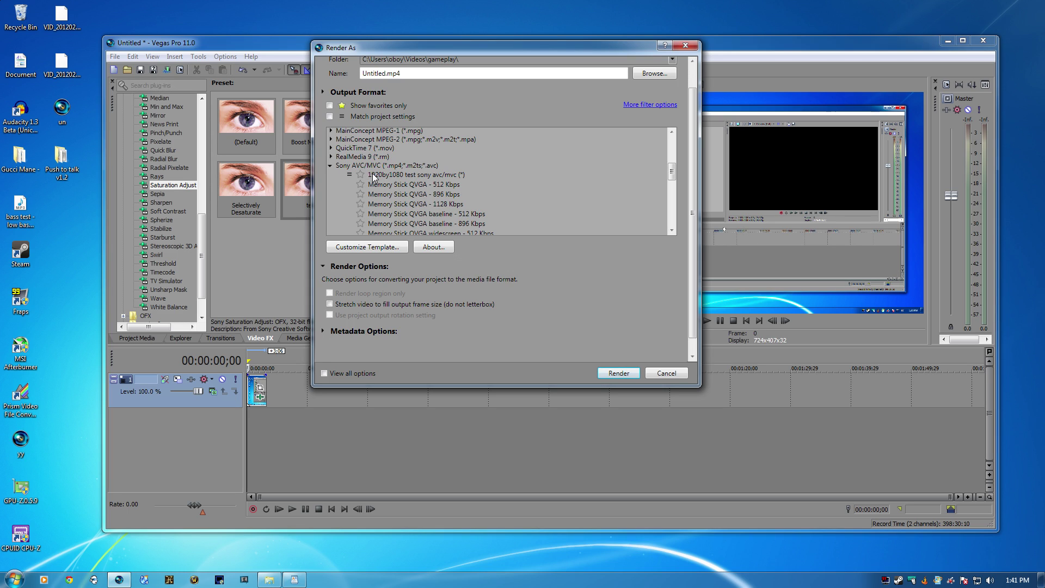
scroll(387, 188, "down", 2)
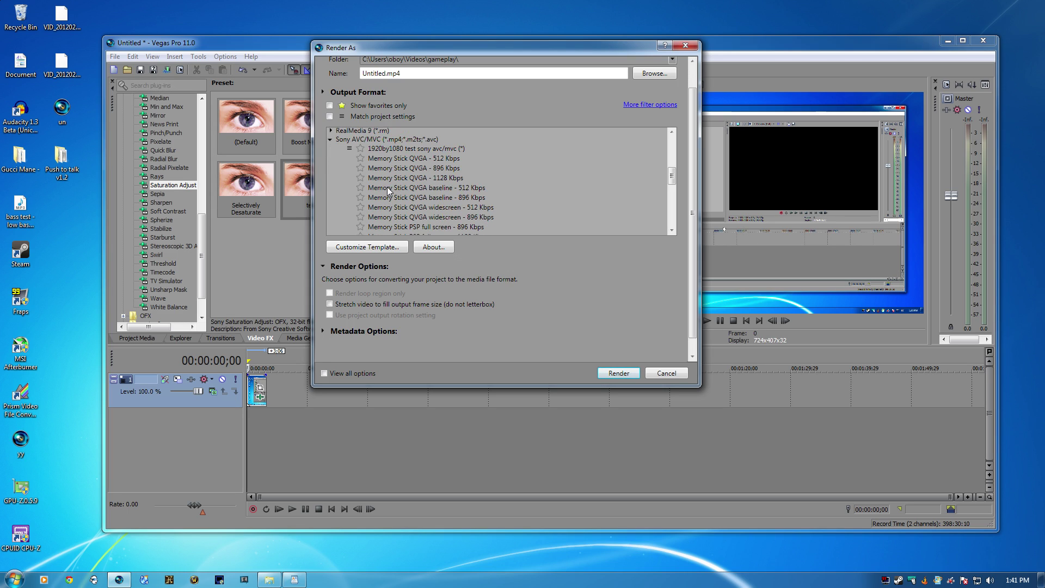
scroll(387, 188, "up", 1)
scroll(387, 163, "down", 3)
scroll(388, 178, "down", 2)
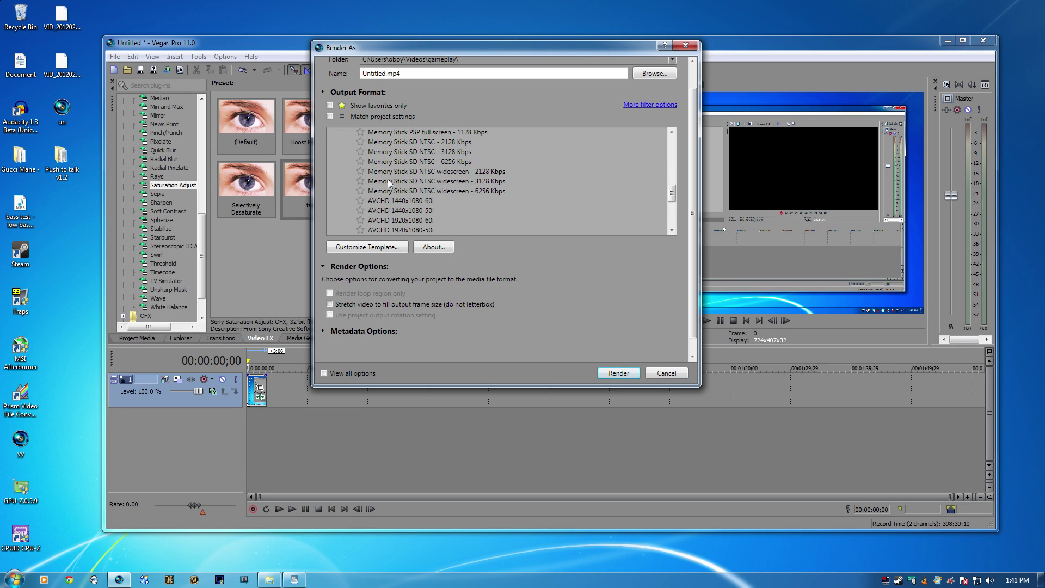
Try selecting the AVCHD 1440x1080-60i and Blu-ray 1440x1080 8 Mbps templates under Sony AVC/MVC
left_click(391, 175)
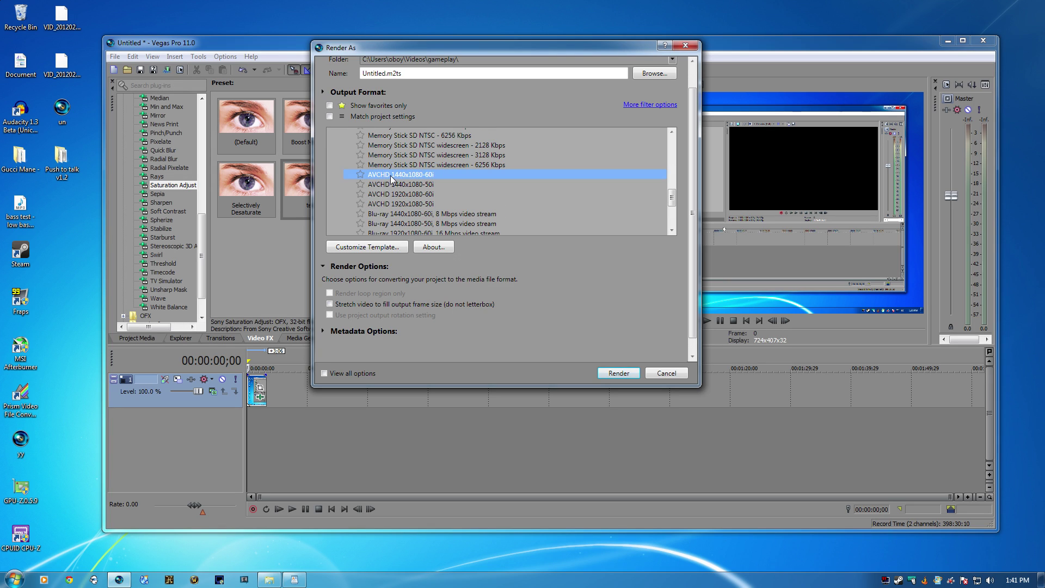
scroll(390, 175, "down", 1)
left_click(391, 188)
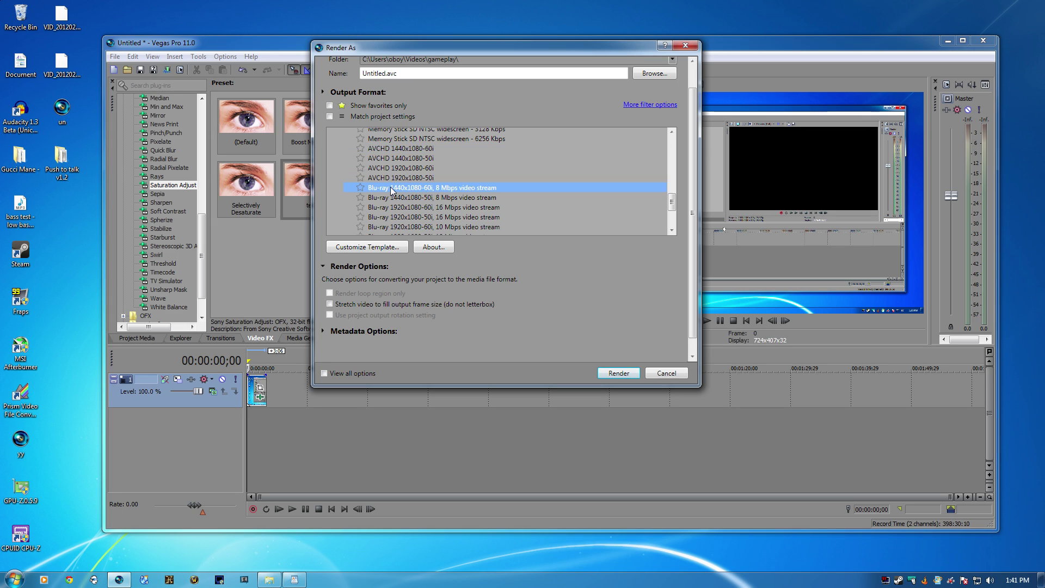
left_click(397, 149)
left_click(401, 195)
scroll(402, 197, "down", 1)
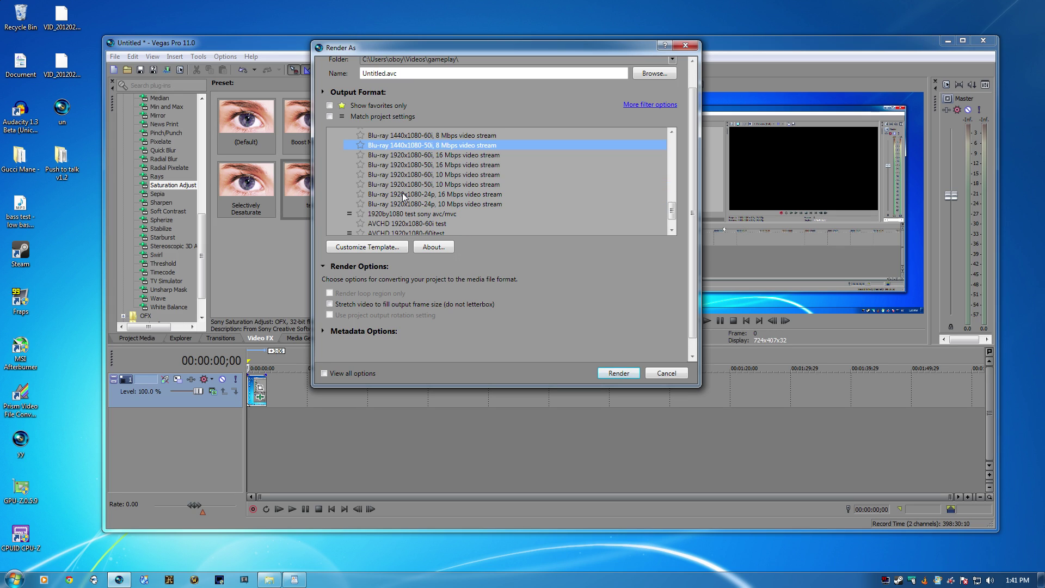
scroll(403, 197, "down", 1)
scroll(402, 195, "up", 3)
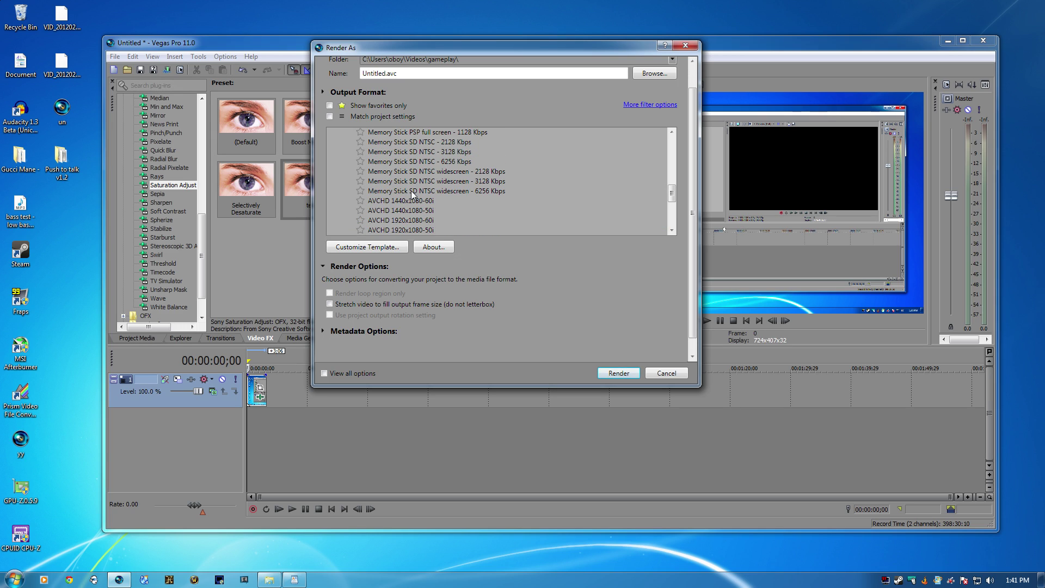
Customize the Memory Stick SD NTSC widescreen - 6256 Kbps template with the AVC video format and High definition (1920x1080) frame size
left_click(411, 190)
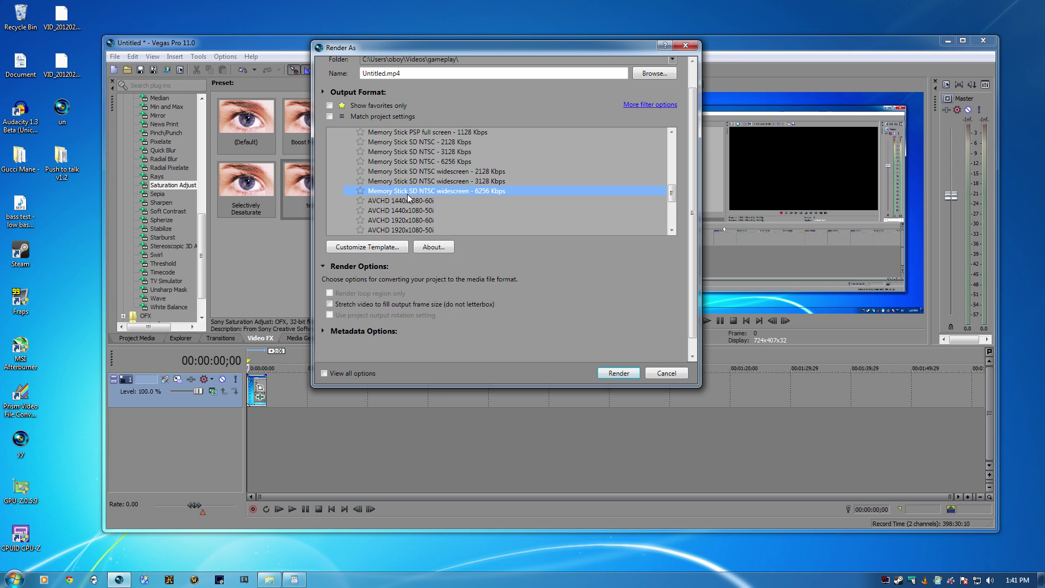
left_click(404, 248)
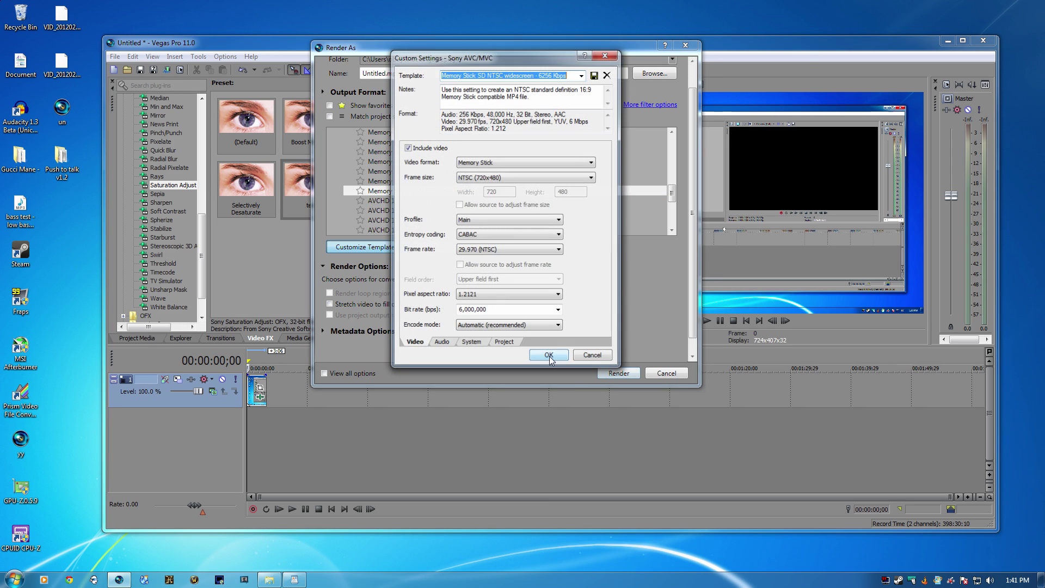
left_click(510, 164)
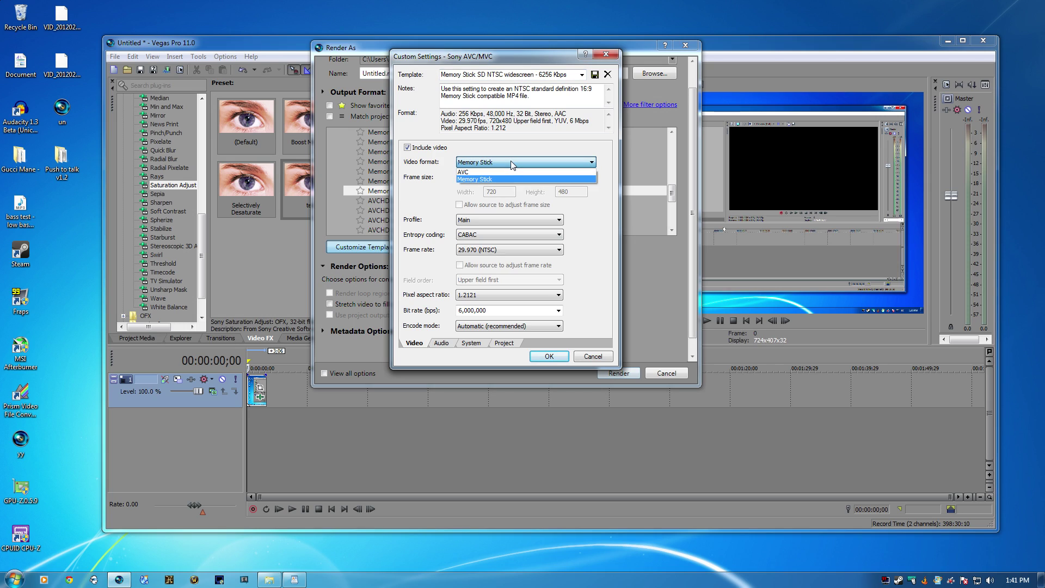
left_click(509, 172)
left_click(507, 179)
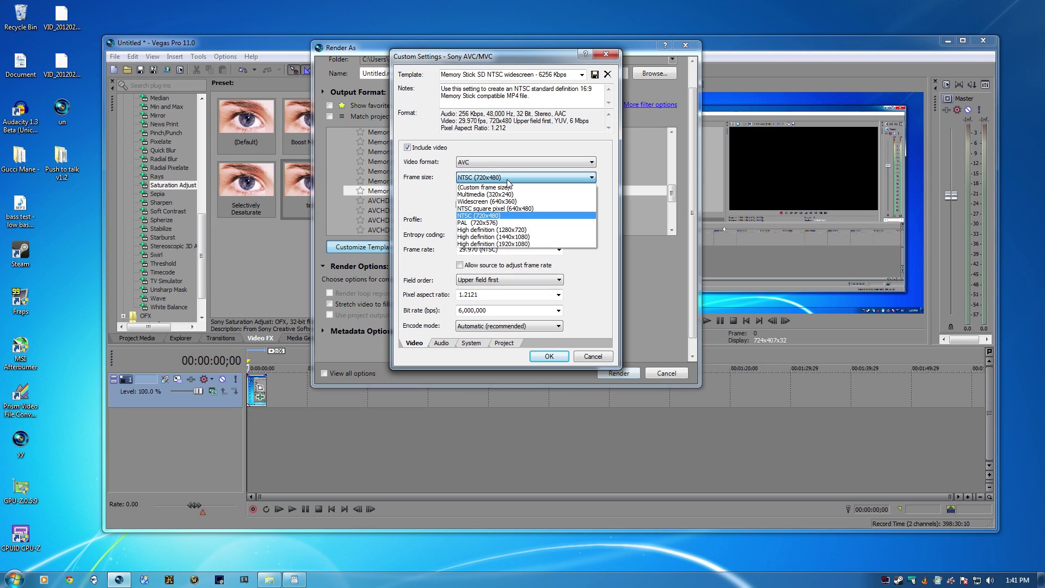
left_click(488, 244)
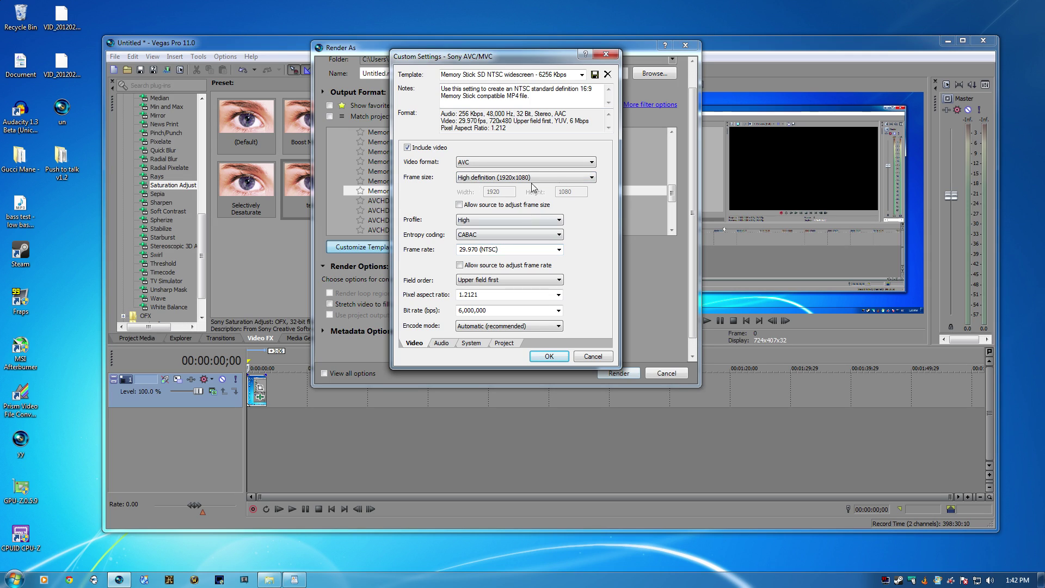
Use the High profile, CABAC entropy coding and the 29.970 (NTSC) frame rate for the custom template
left_click(484, 220)
left_click(484, 220)
left_click(484, 233)
left_click(485, 234)
left_click(490, 249)
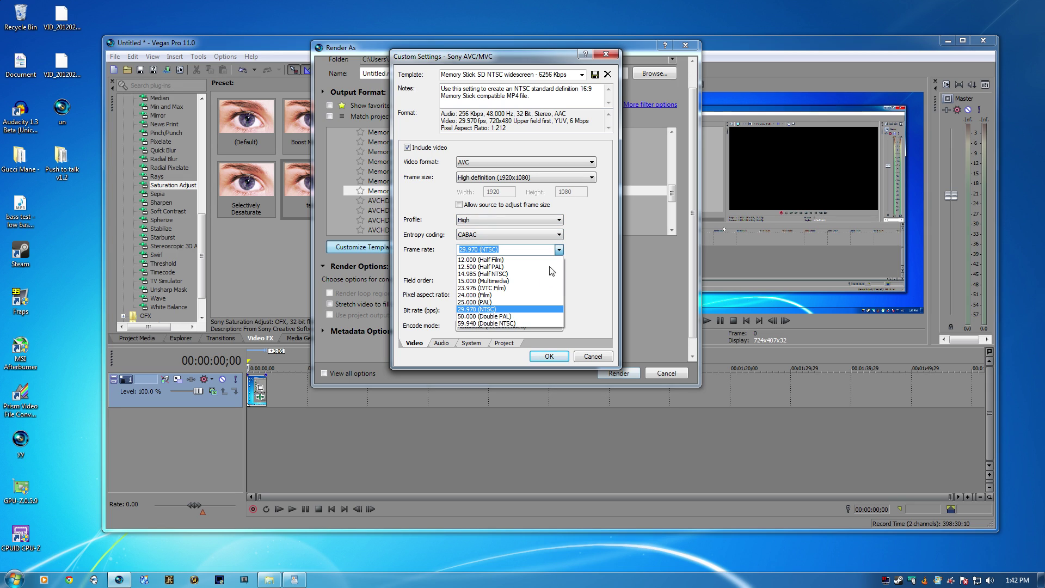
left_click(510, 309)
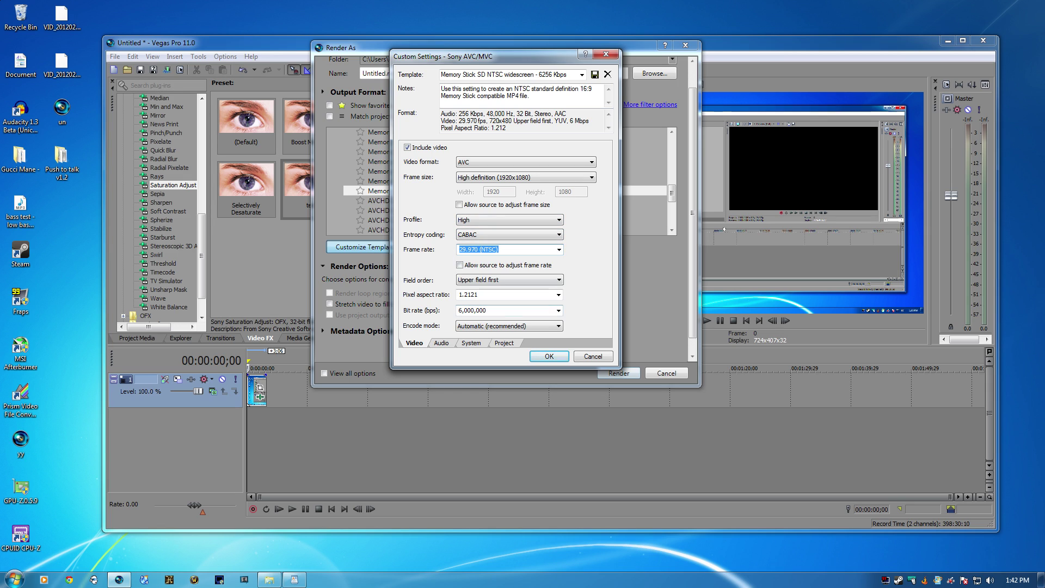
Try the 50.000 (Double PAL) and 59.940 (Double NTSC) frame rates, and return the frame rate to 29.970 (NTSC)
left_click(506, 248)
left_click(559, 250)
left_click(561, 251)
left_click(561, 251)
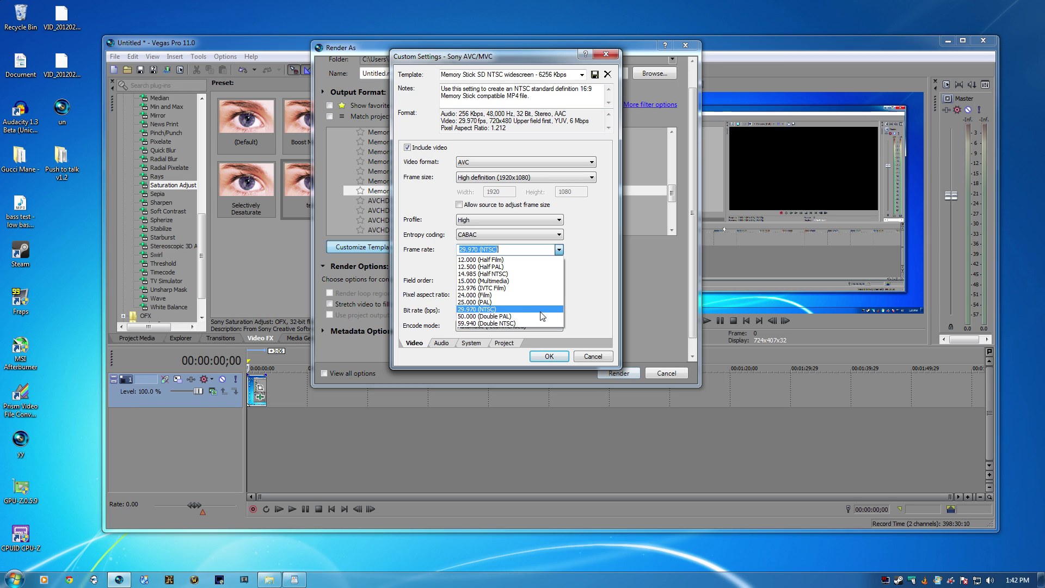
left_click(540, 316)
left_click(559, 250)
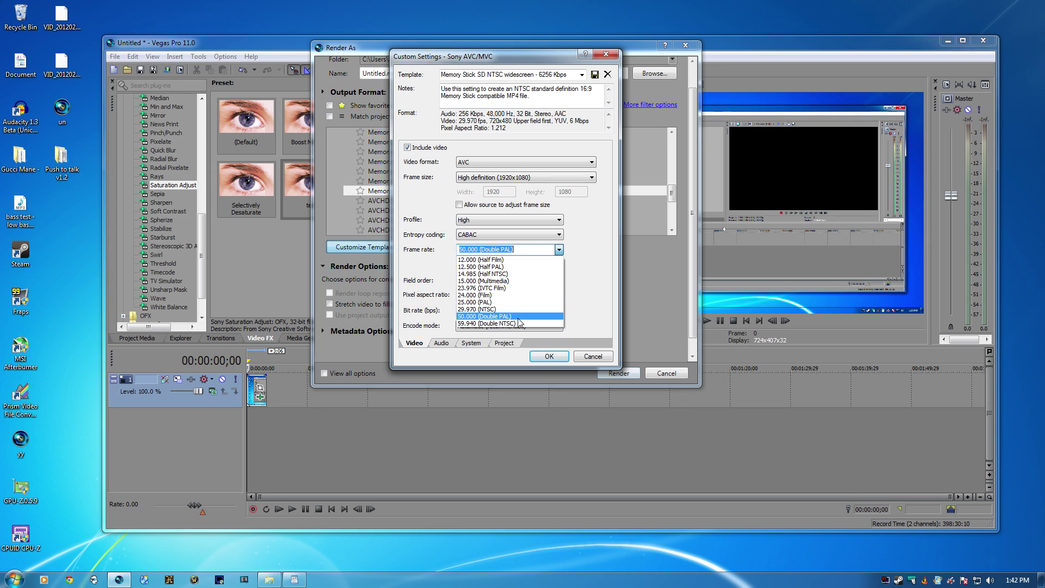
left_click(540, 325)
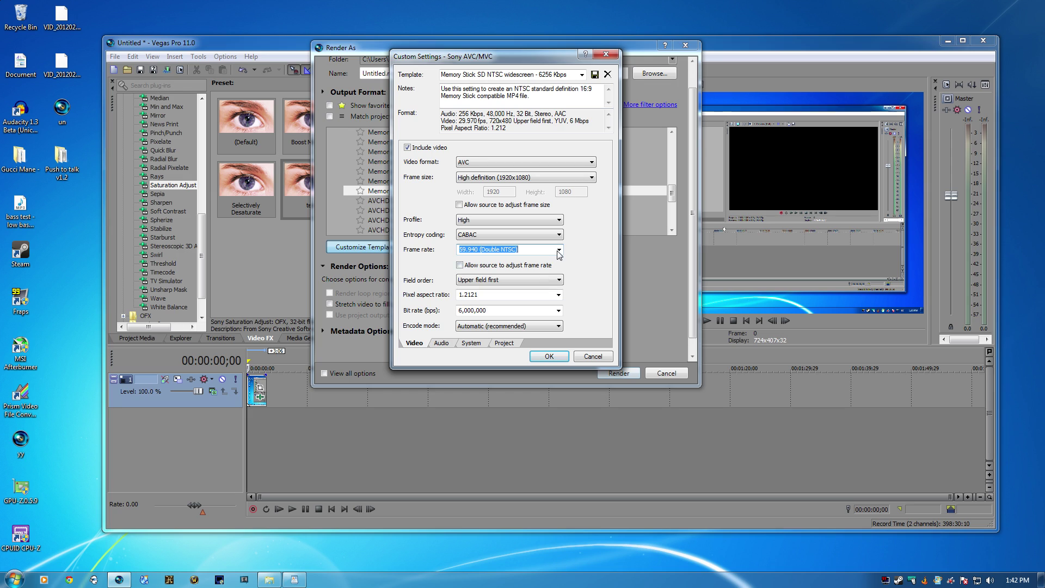
left_click(559, 249)
left_click(521, 309)
Set the field order to None (progressive scan) and the pixel aspect ratio to 1.0000
left_click(514, 280)
left_click(514, 289)
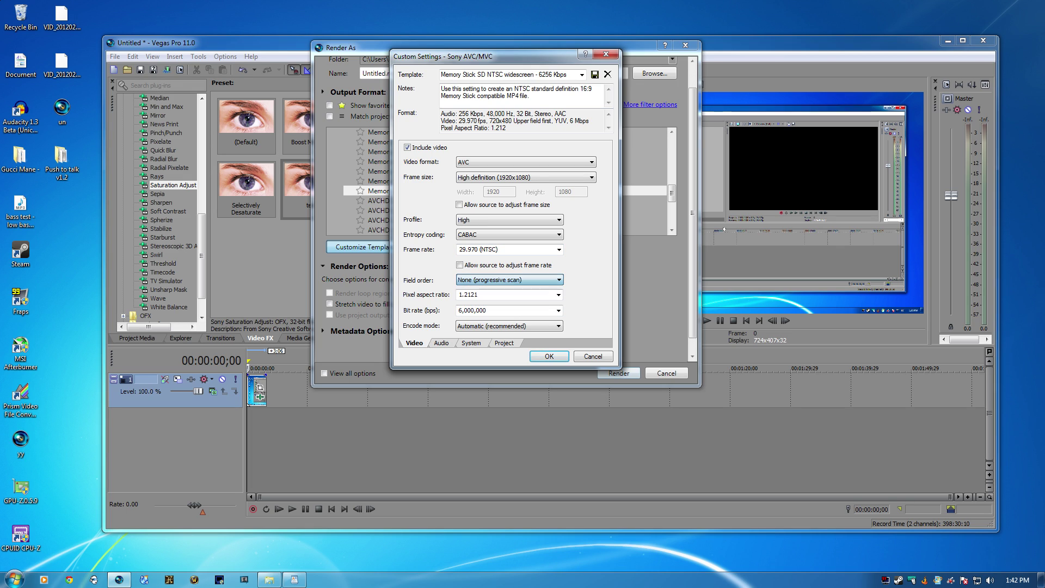
left_click(558, 294)
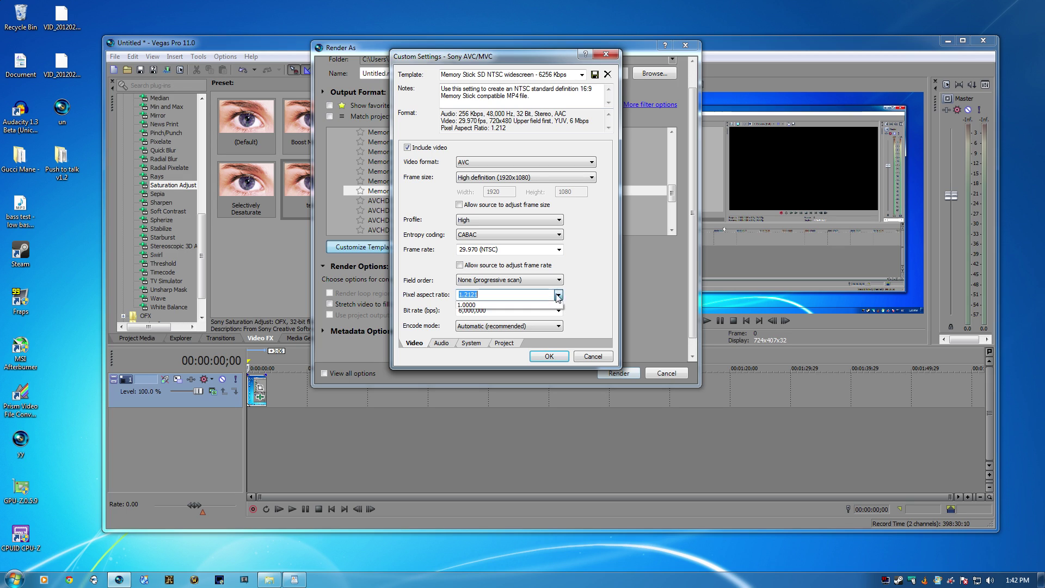
left_click(553, 304)
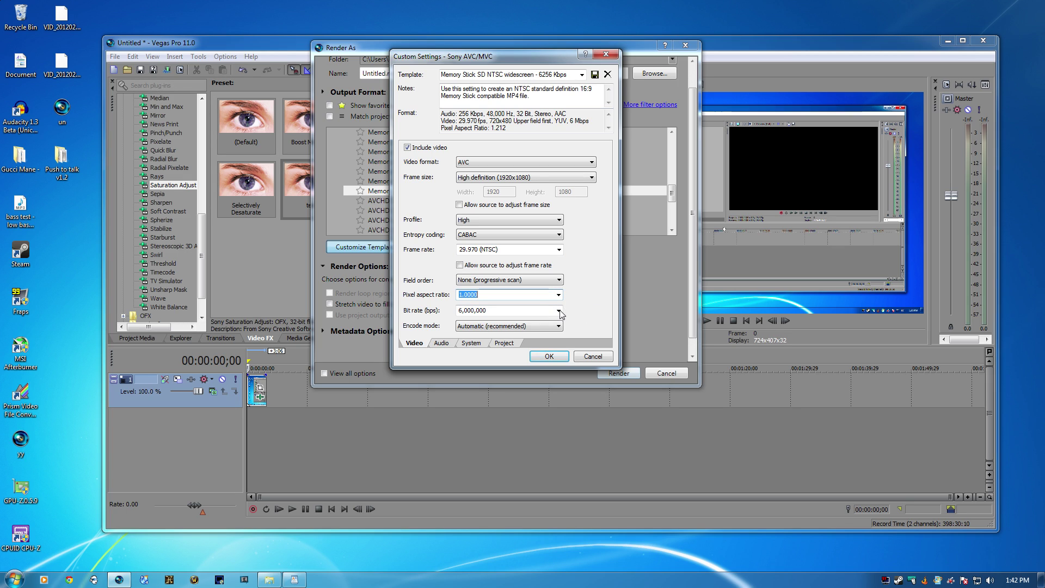
Set the template's video bit rate to 10,000,000 bps and its encode mode to Render using GPU if available
left_click(559, 310)
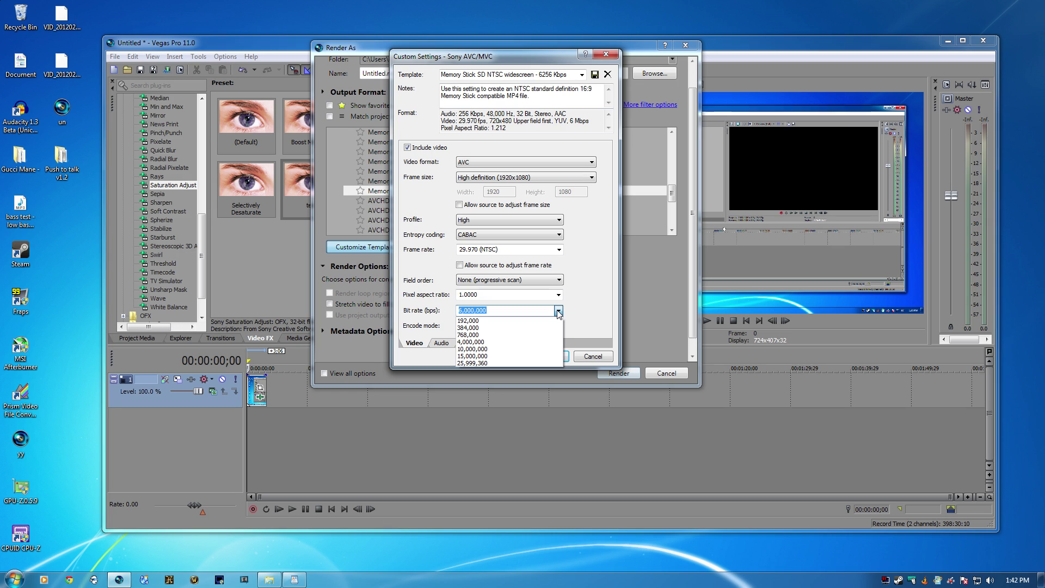
left_click(492, 349)
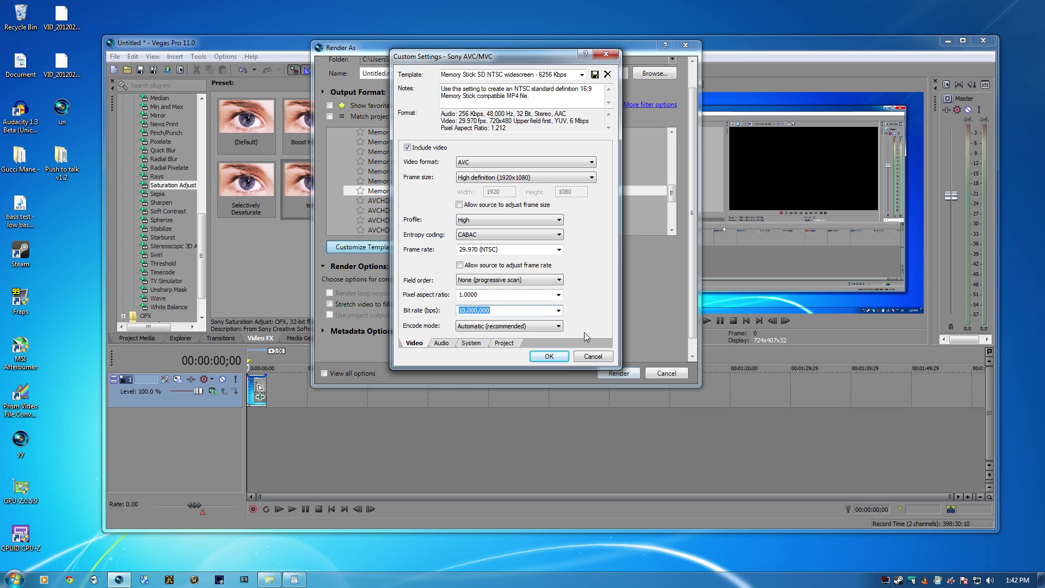
left_click(558, 326)
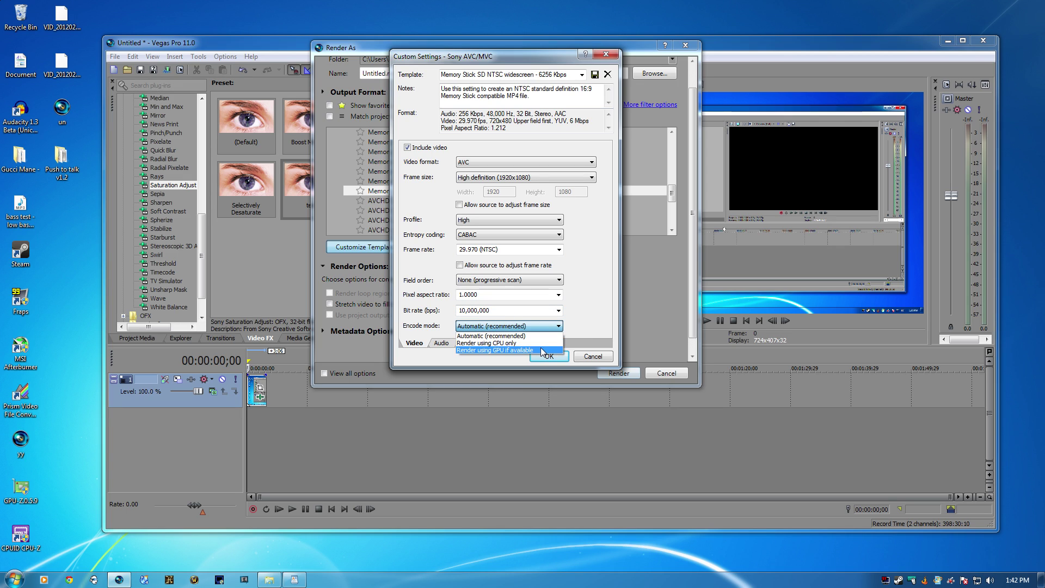
left_click(541, 349)
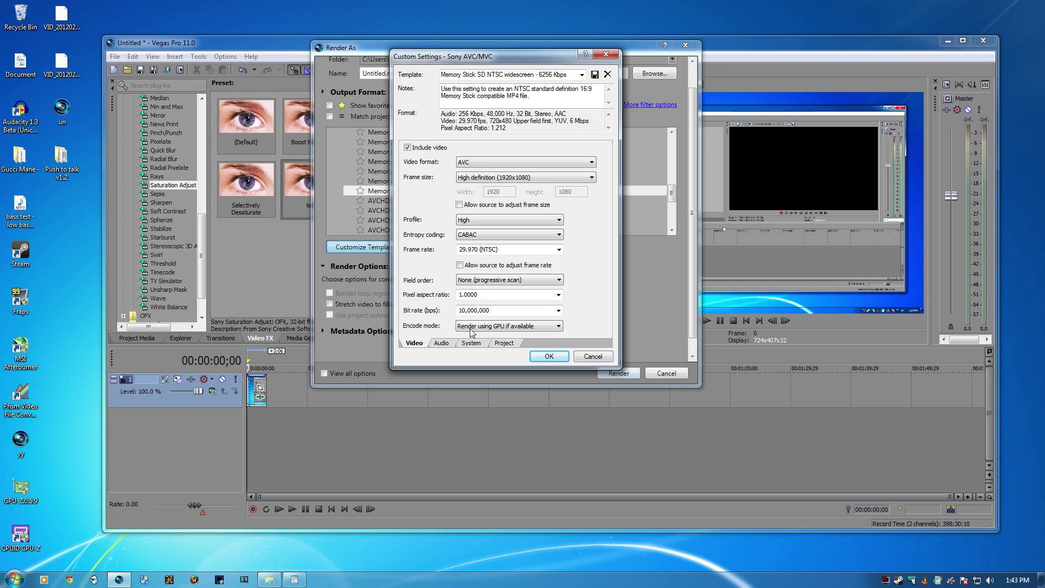
Set the template's audio sample rate to 44,100 Hz and bit rate to 192,000 bps, keeping the Stereo coding mode
left_click(442, 343)
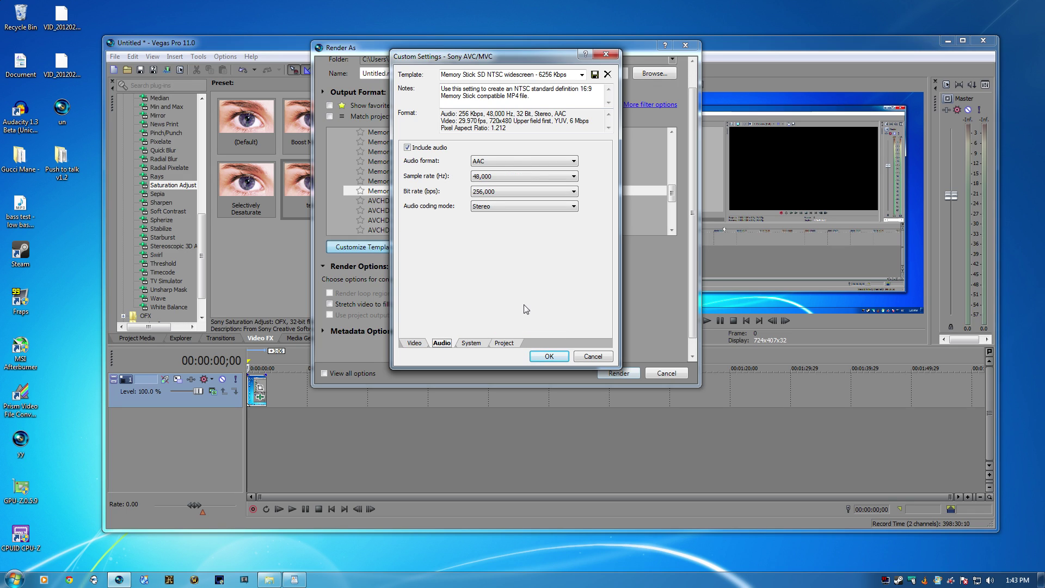
left_click(548, 177)
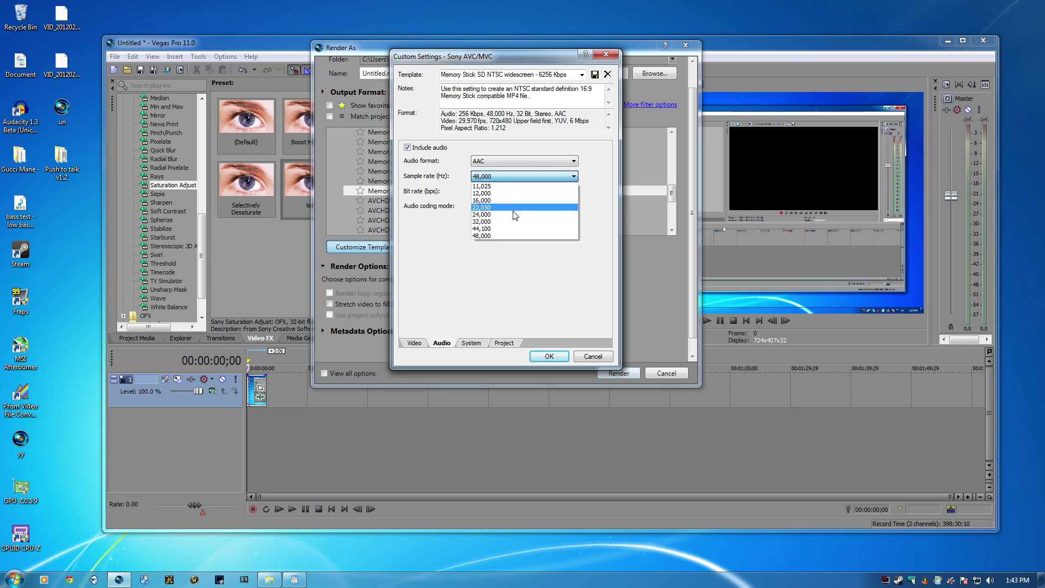
left_click(506, 231)
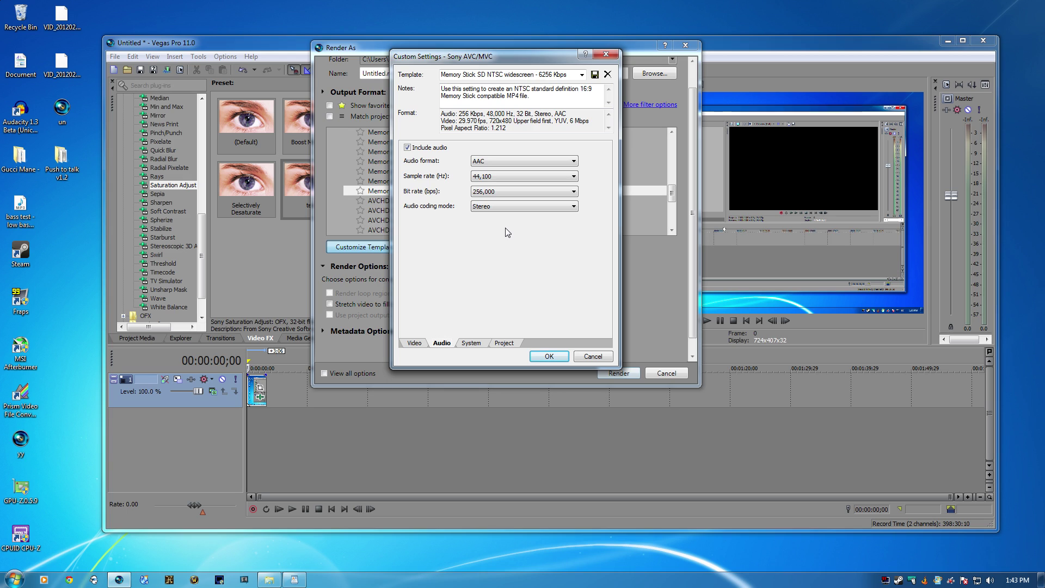
left_click(498, 191)
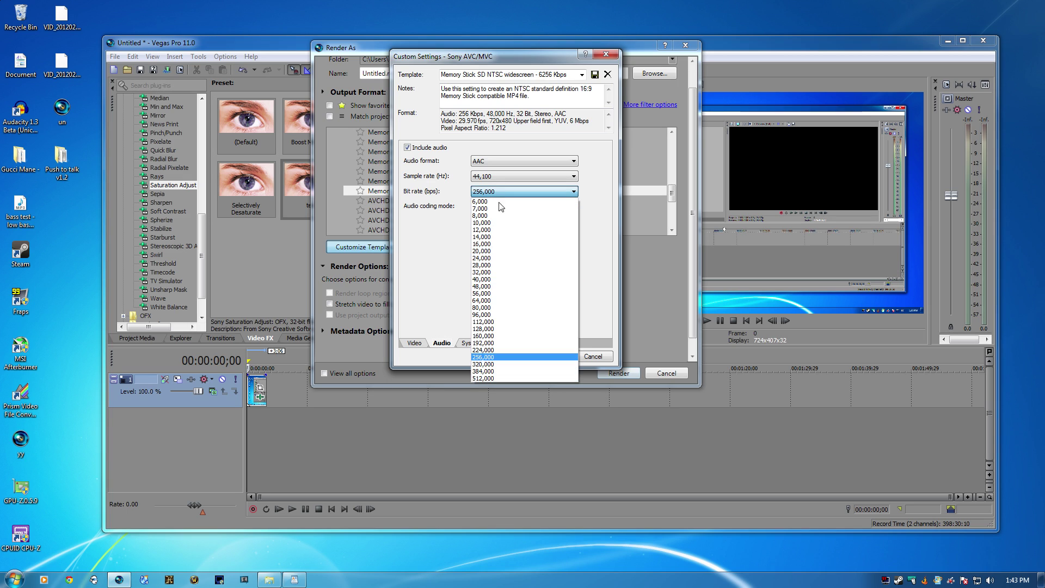
left_click(496, 343)
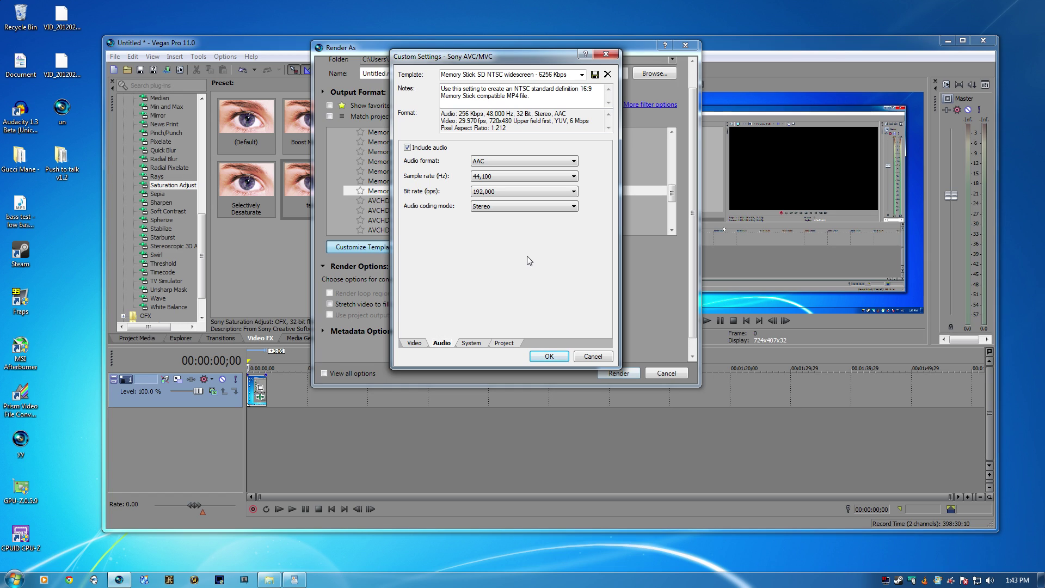
left_click(516, 207)
left_click(516, 207)
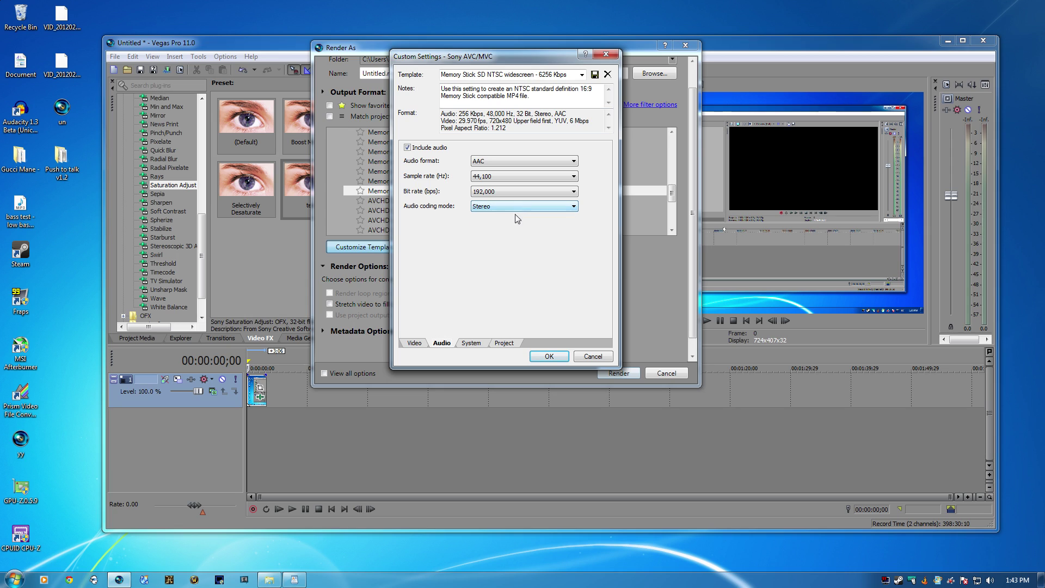
Check the system's GPU support for rendering and keep MP4 file format (.mp4) as the template's format
left_click(473, 343)
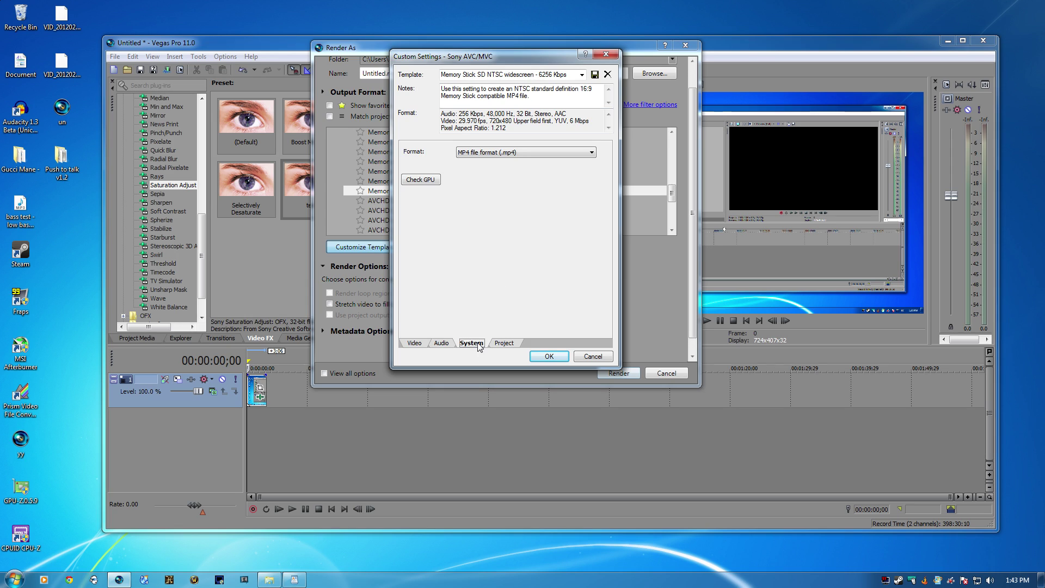
left_click(428, 181)
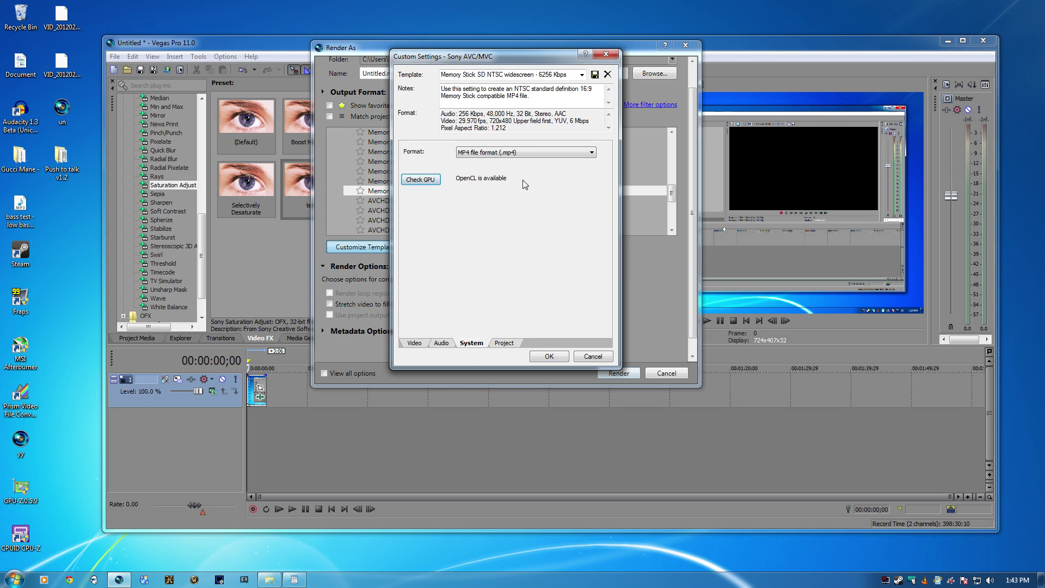
left_click(475, 154)
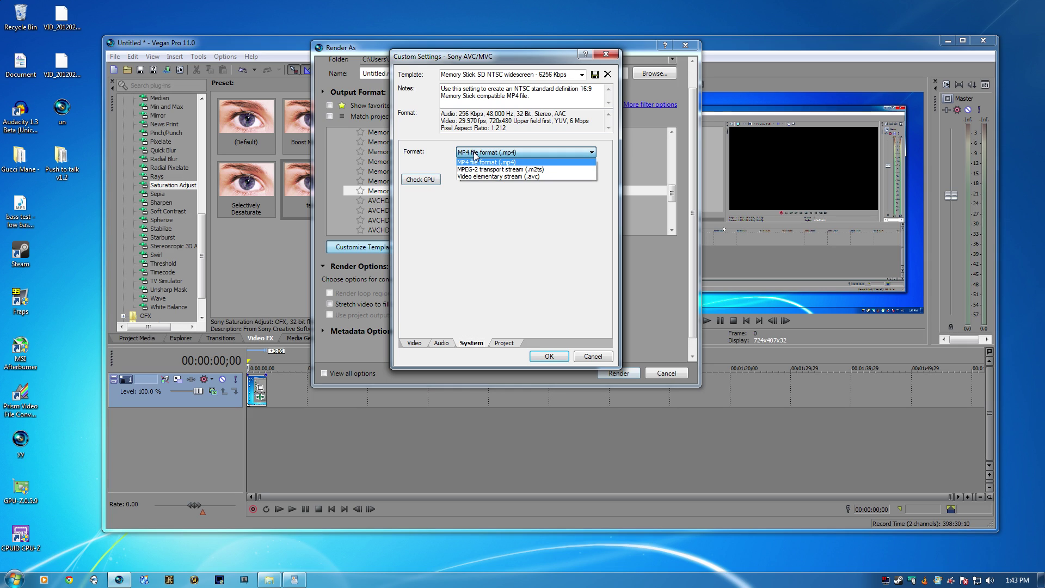
left_click(491, 164)
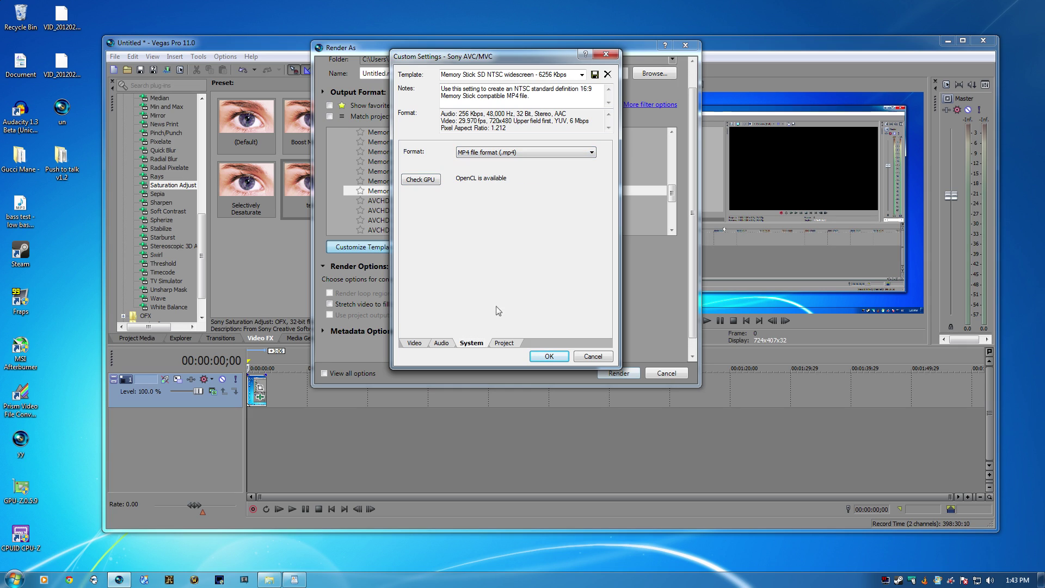
View the template's project rendering quality settings, and close the custom settings and Render As dialogs without rendering
left_click(512, 345)
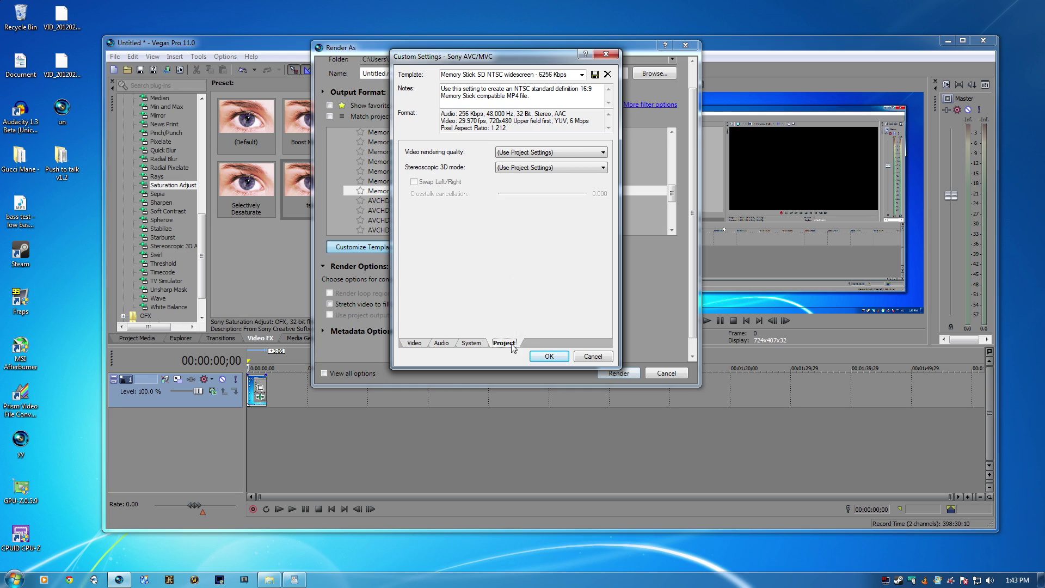
left_click(542, 155)
left_click(587, 357)
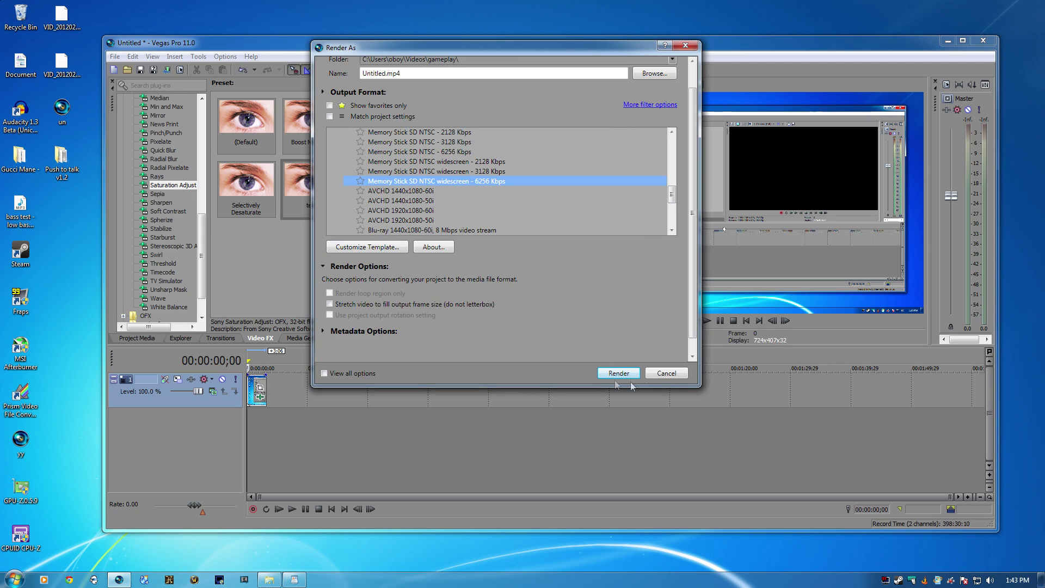
left_click(656, 375)
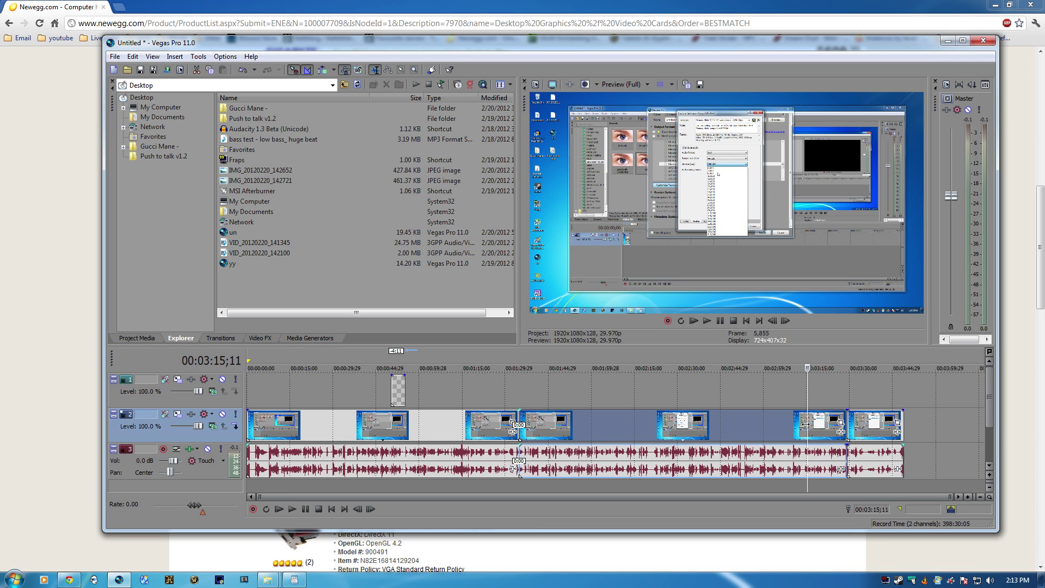
Disable resampling and turn off Maintain aspect ratio in the properties of the second long video event on track 2
right_click(765, 423)
left_click(770, 418)
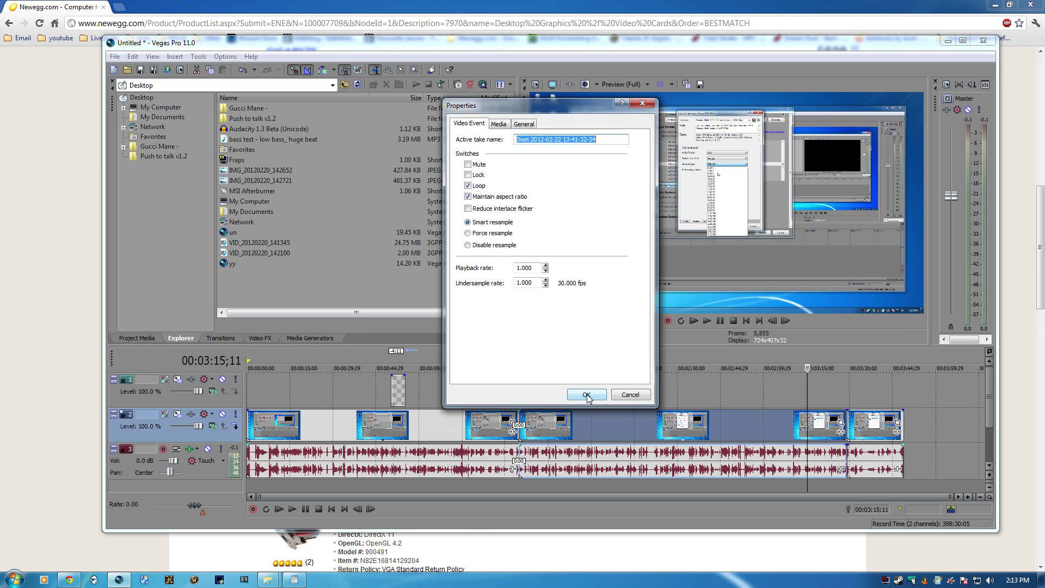
left_click(467, 245)
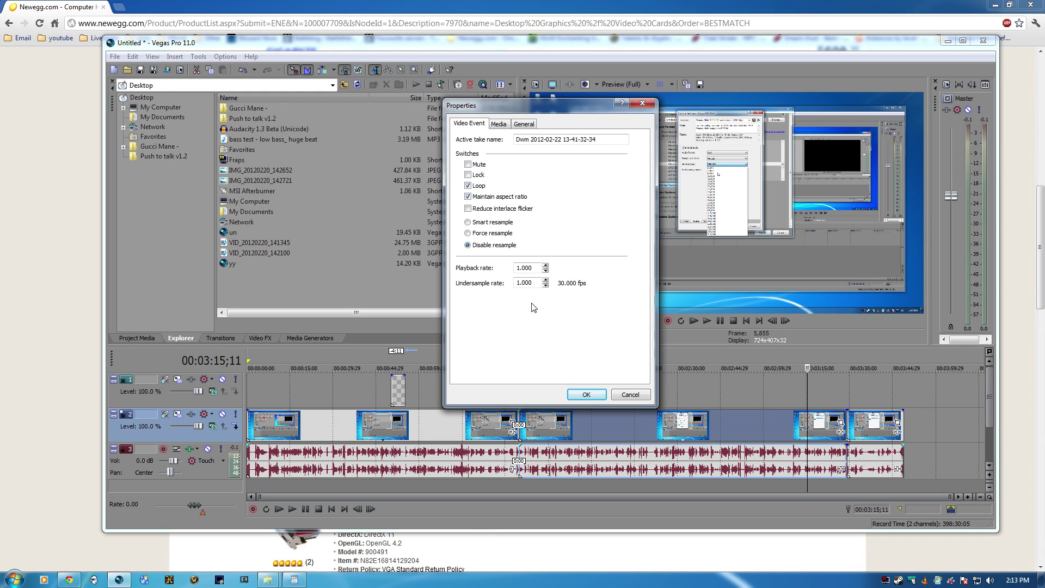
left_click(480, 201)
left_click(589, 396)
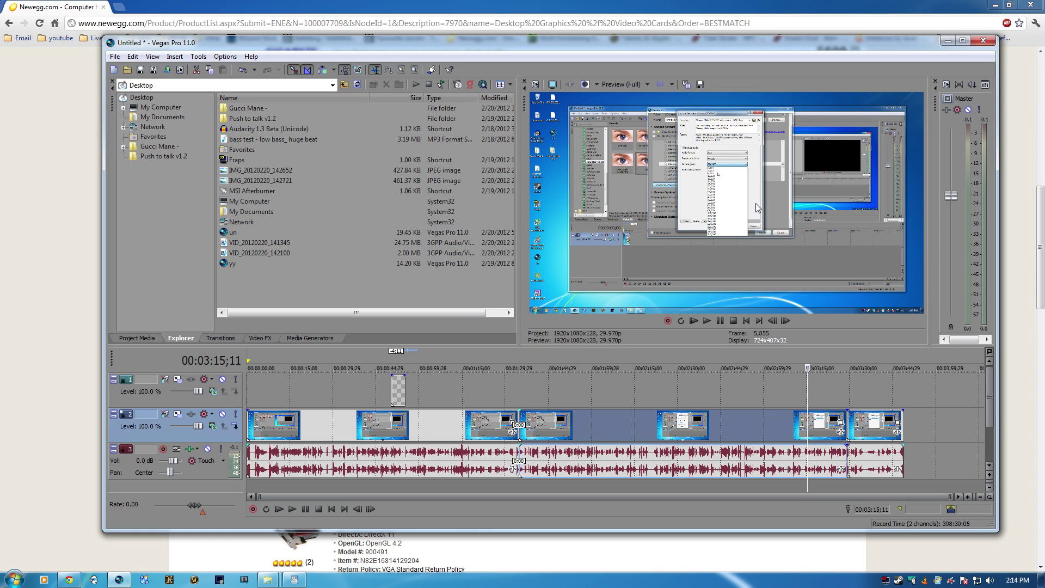
Review the same video event's switches in its properties and close them without changes
right_click(742, 426)
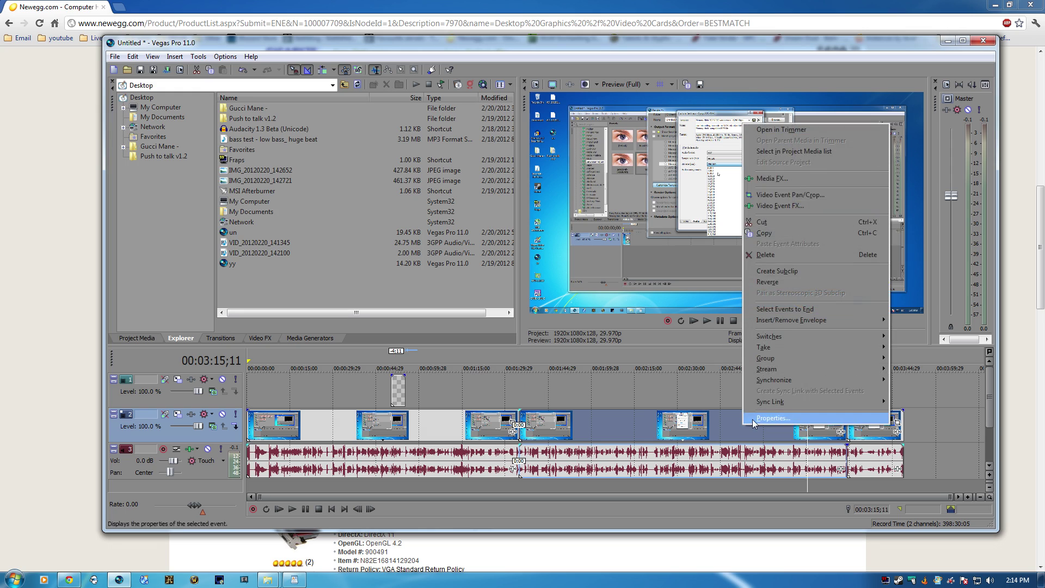
left_click(762, 419)
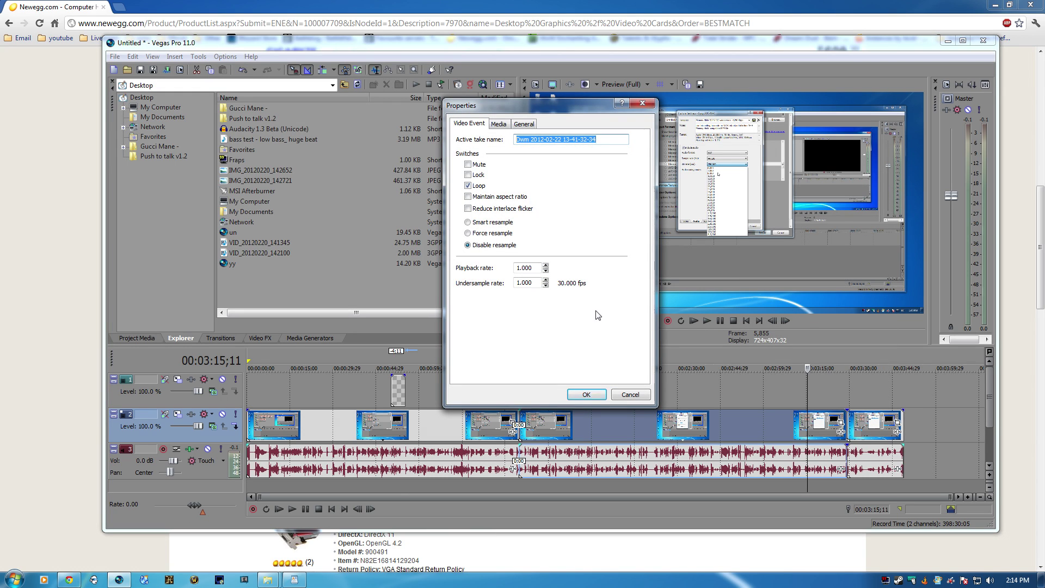
left_click(630, 396)
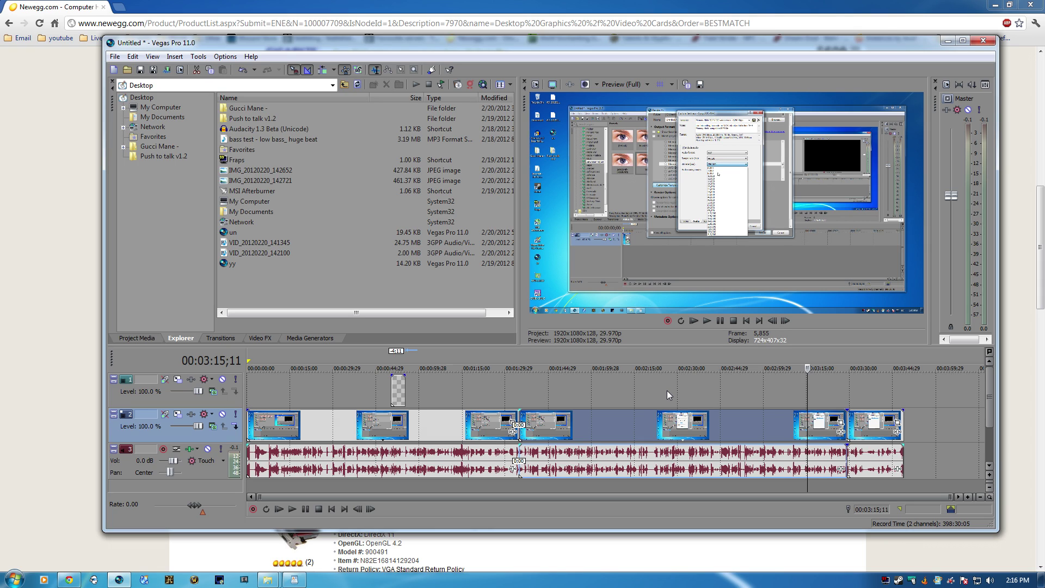
Switch to Dxtory and look through its target and overlay settings up to the folder settings for saved movies
left_click(220, 581)
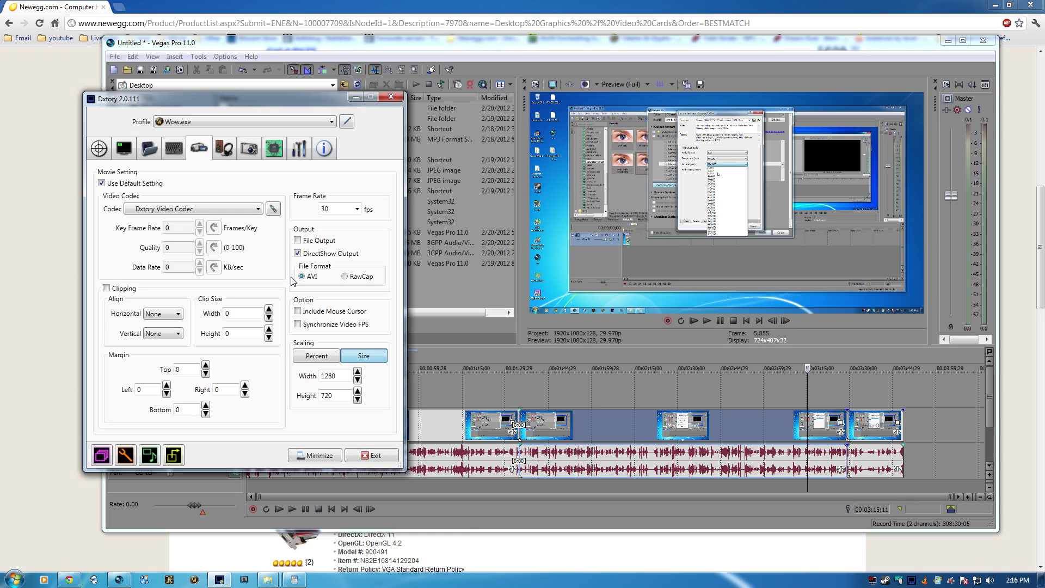
left_click(99, 152)
left_click(125, 152)
left_click(148, 150)
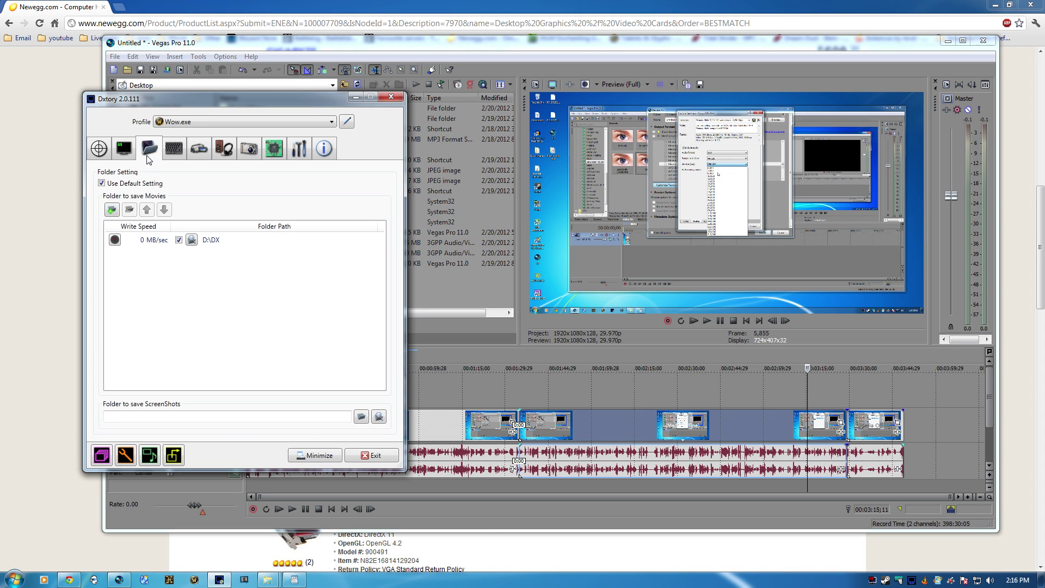